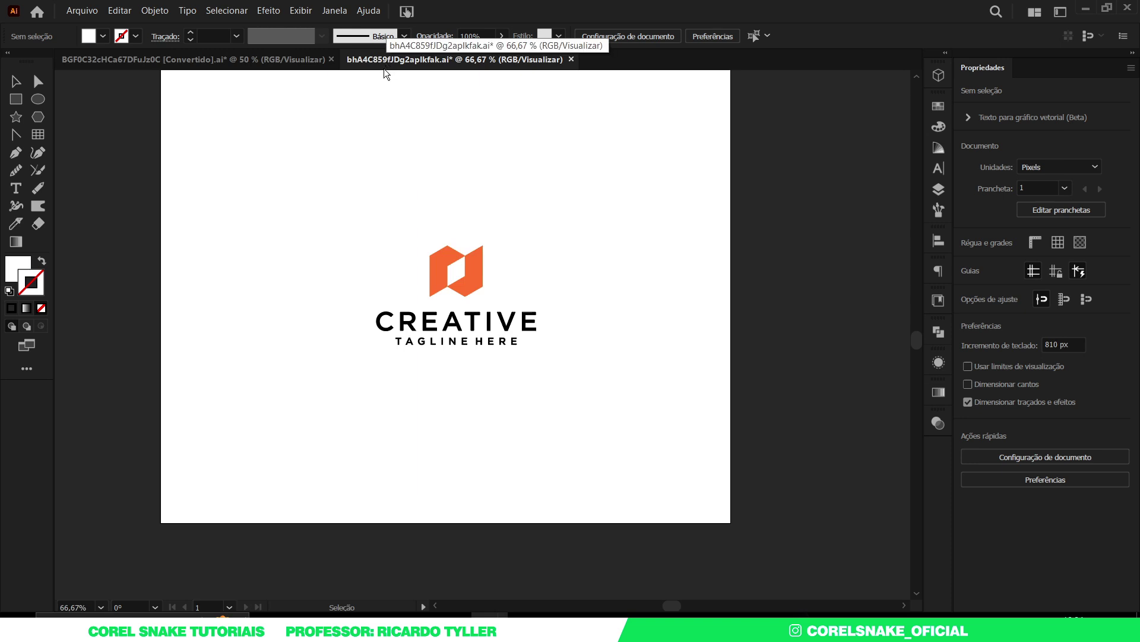
# - Compare the DENTAL and CREATIVE logos in Illustrator, then move to the office photo in Photoshop
pyautogui.click(290, 67)
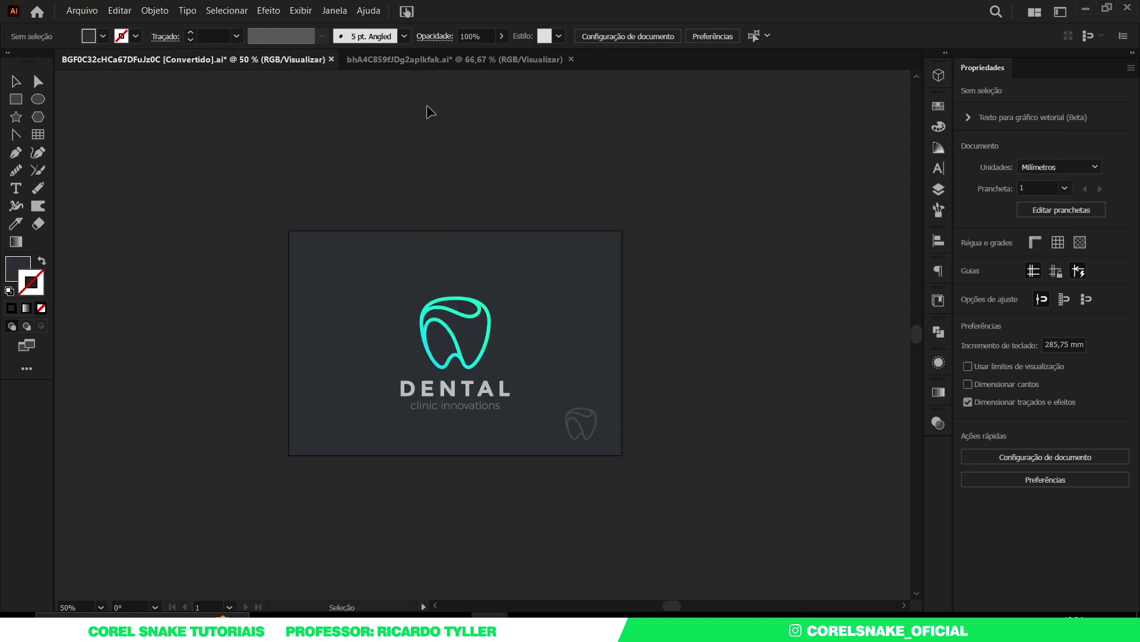
pyautogui.click(422, 62)
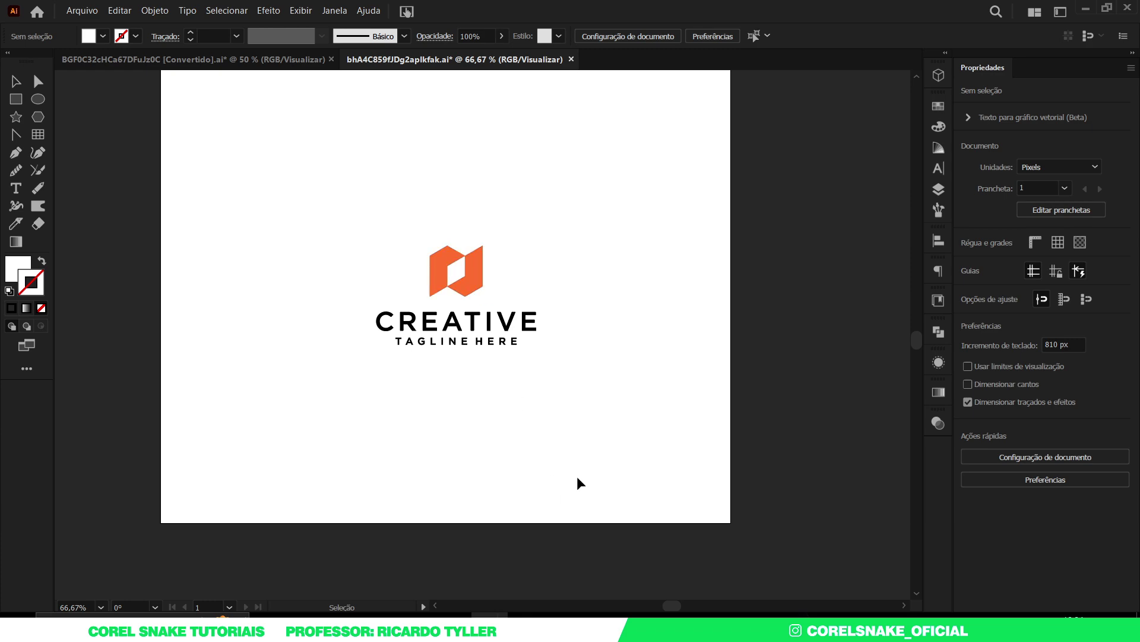
pyautogui.click(675, 615)
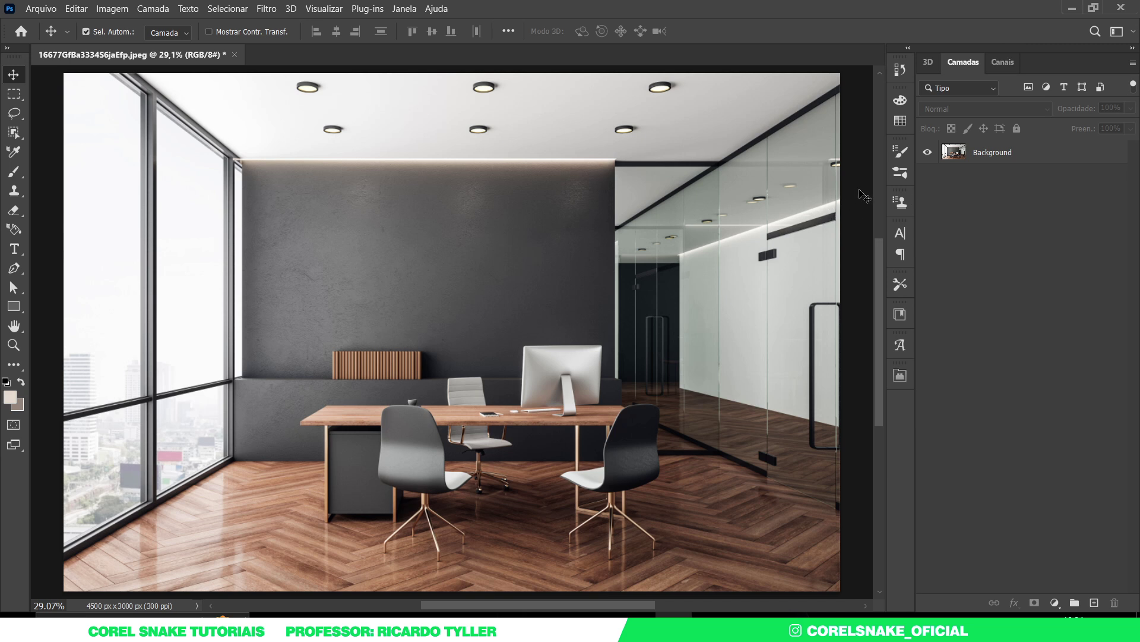
# - Put the office photo layer in a new collapsed group named 'Background'
pyautogui.click(1001, 155)
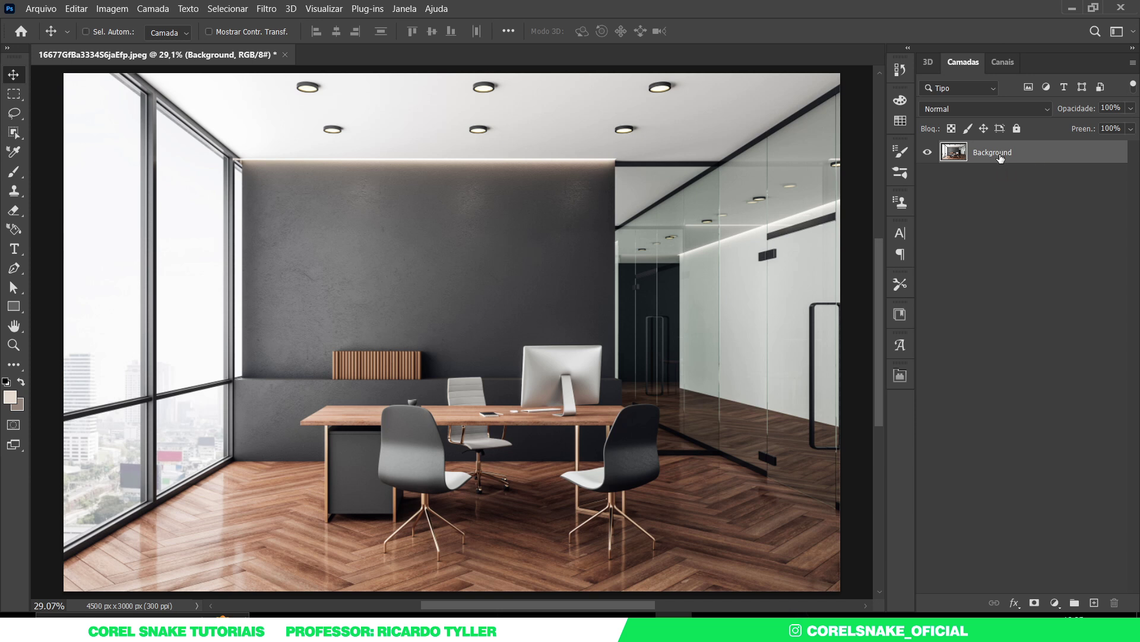
pyautogui.hotkey('ctrl', 'g')
pyautogui.doubleClick(985, 150)
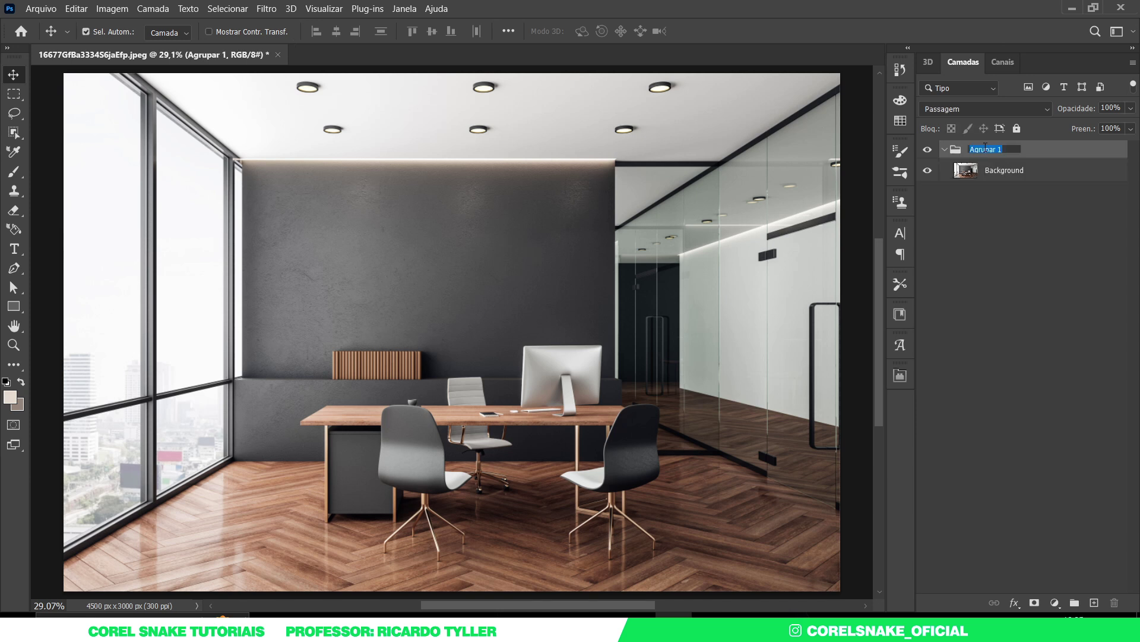
pyautogui.write('Background')
pyautogui.press('Return')
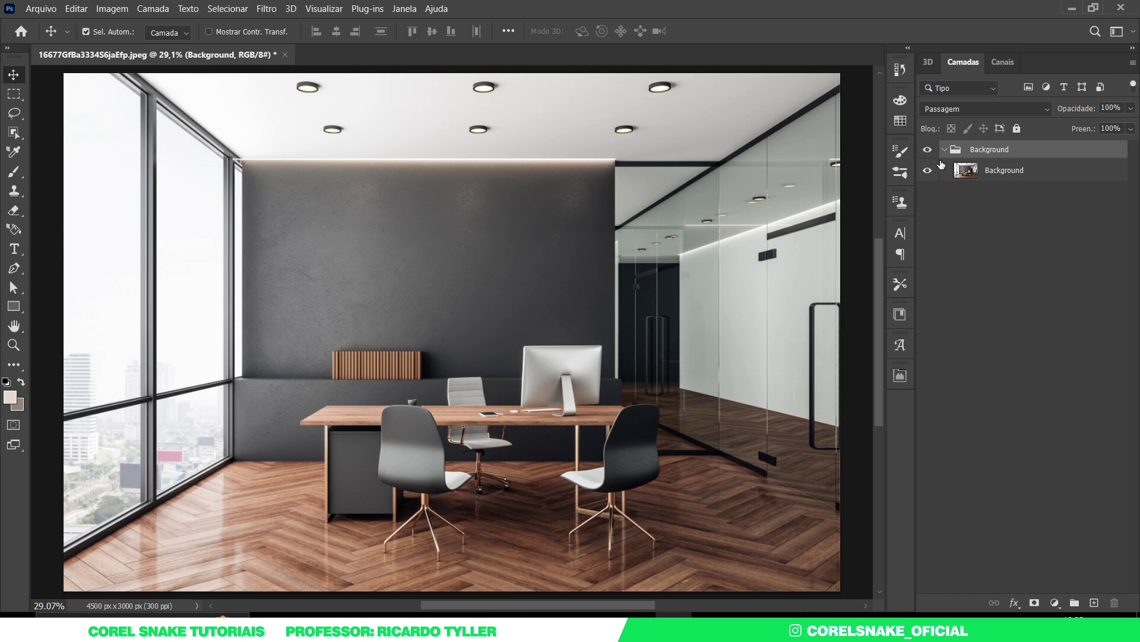
pyautogui.click(944, 150)
# - Draw a beige rectangle on the dark wall above the desk and nudge it slightly higher
pyautogui.click(13, 306)
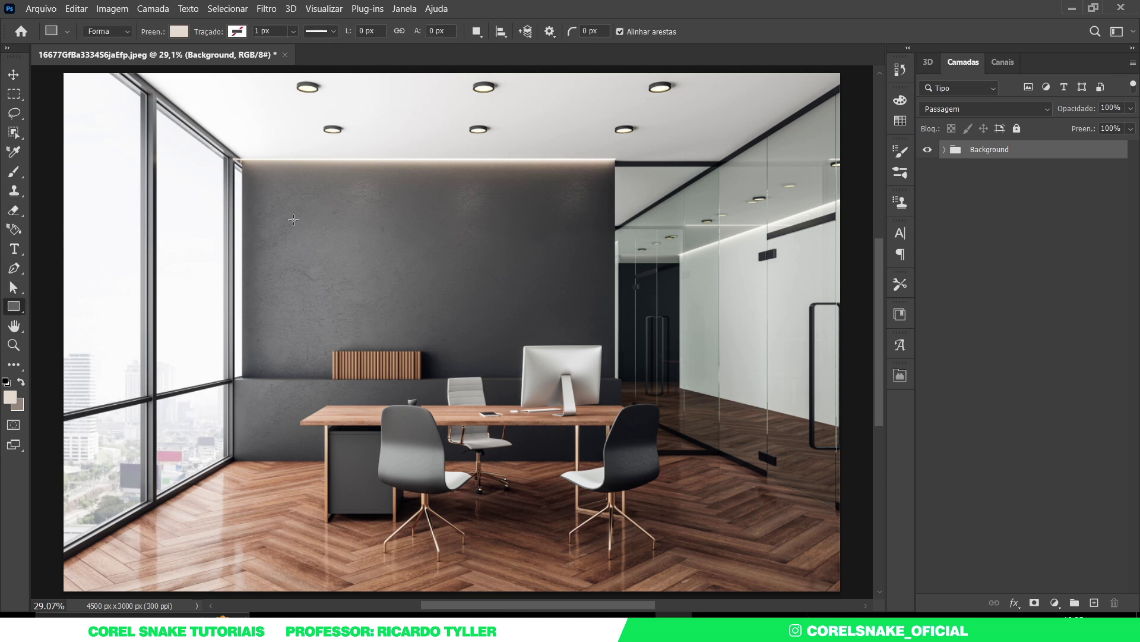
pyautogui.moveTo(309, 231); pyautogui.dragTo(534, 351)
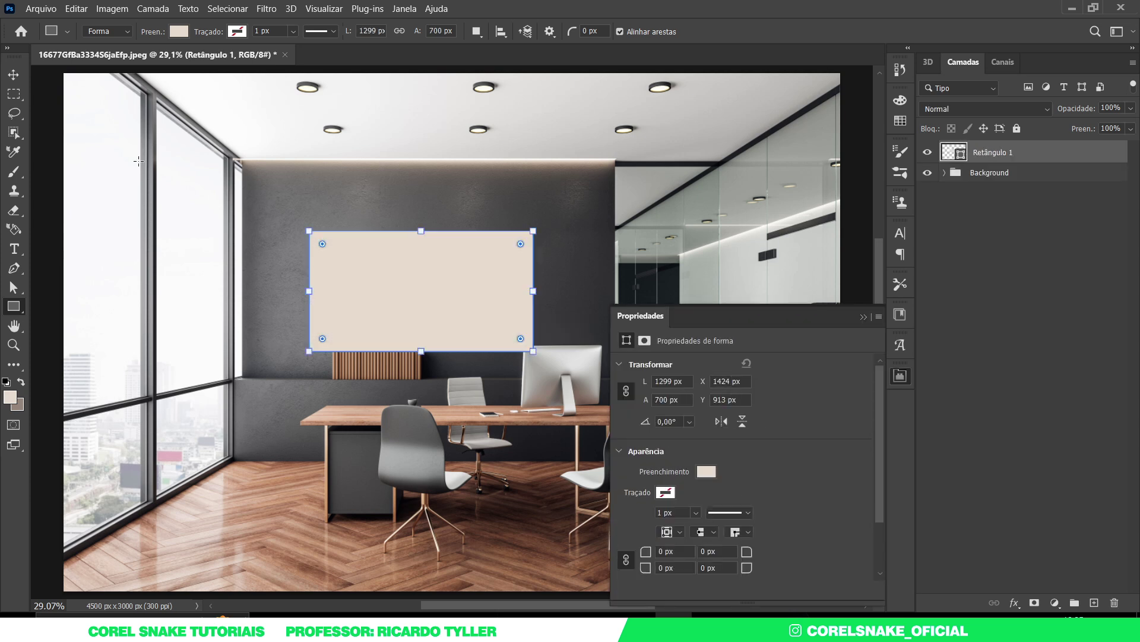
pyautogui.press('v')
pyautogui.click(900, 375)
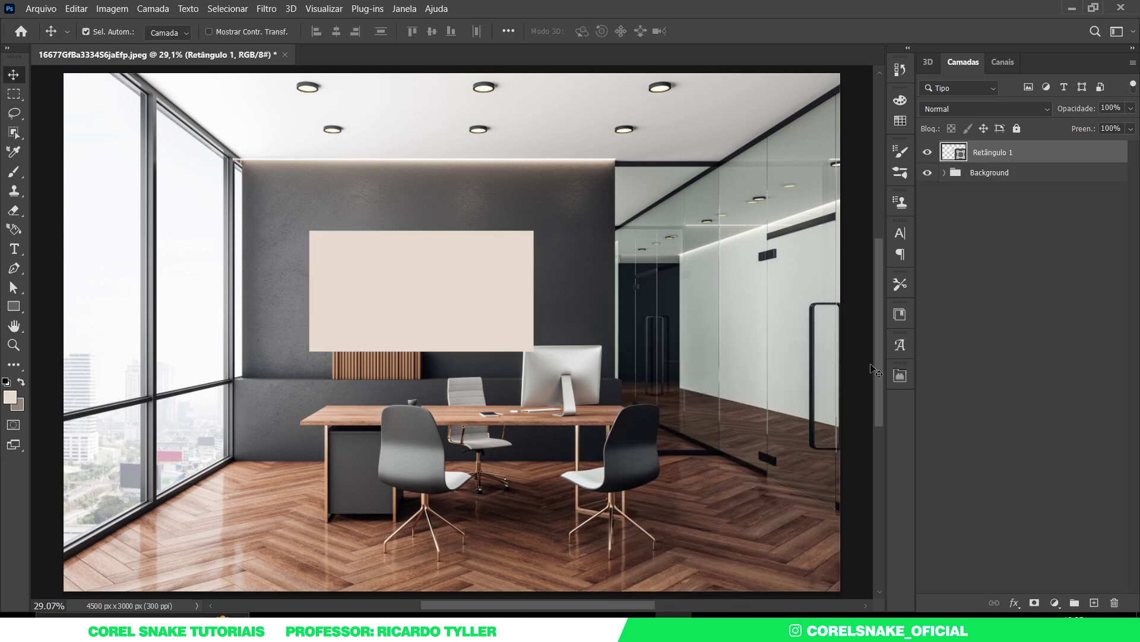
pyautogui.moveTo(410, 274); pyautogui.dragTo(414, 265)
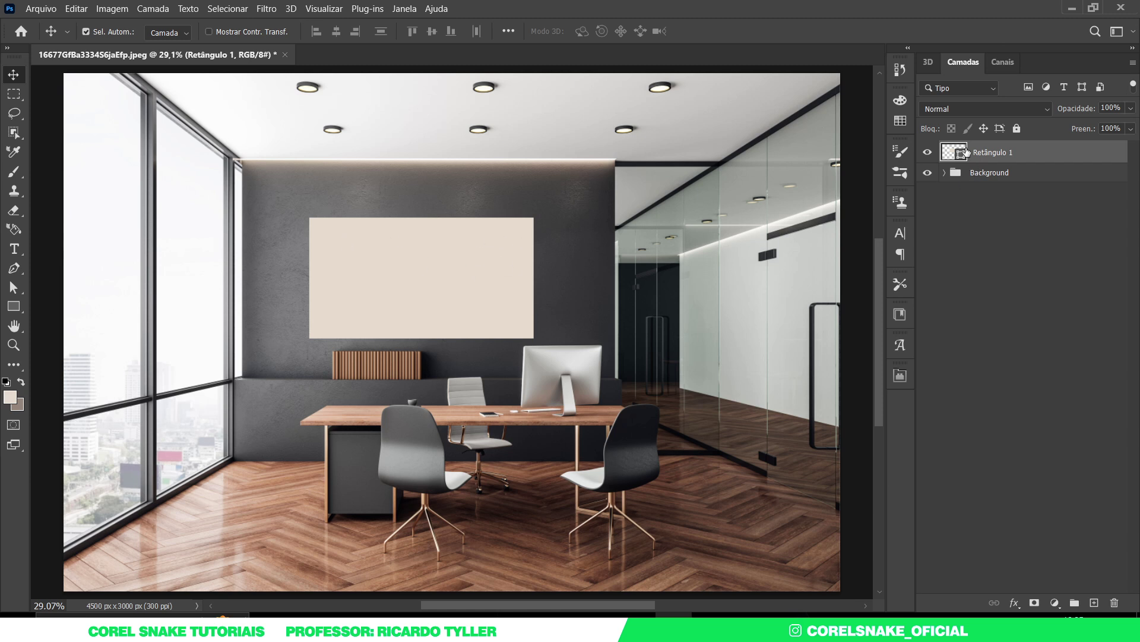
# - Rename the rectangle layer to 'Mockup'
pyautogui.doubleClick(989, 154)
pyautogui.write('Mocku')
pyautogui.write('p')
pyautogui.press('Return')
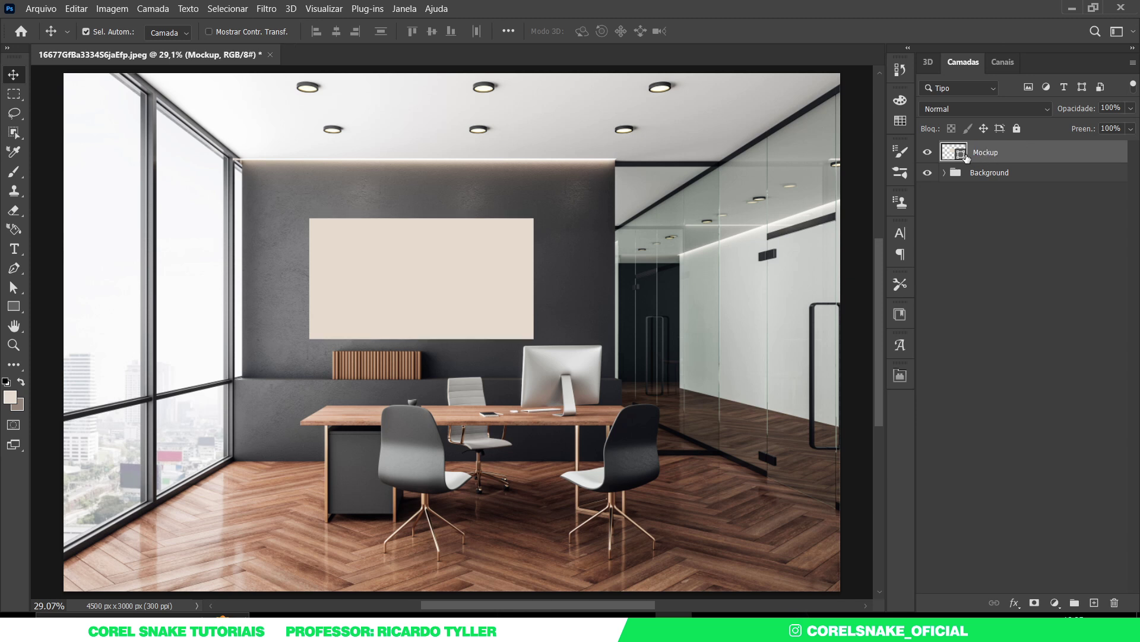
pyautogui.rightClick(1014, 151)
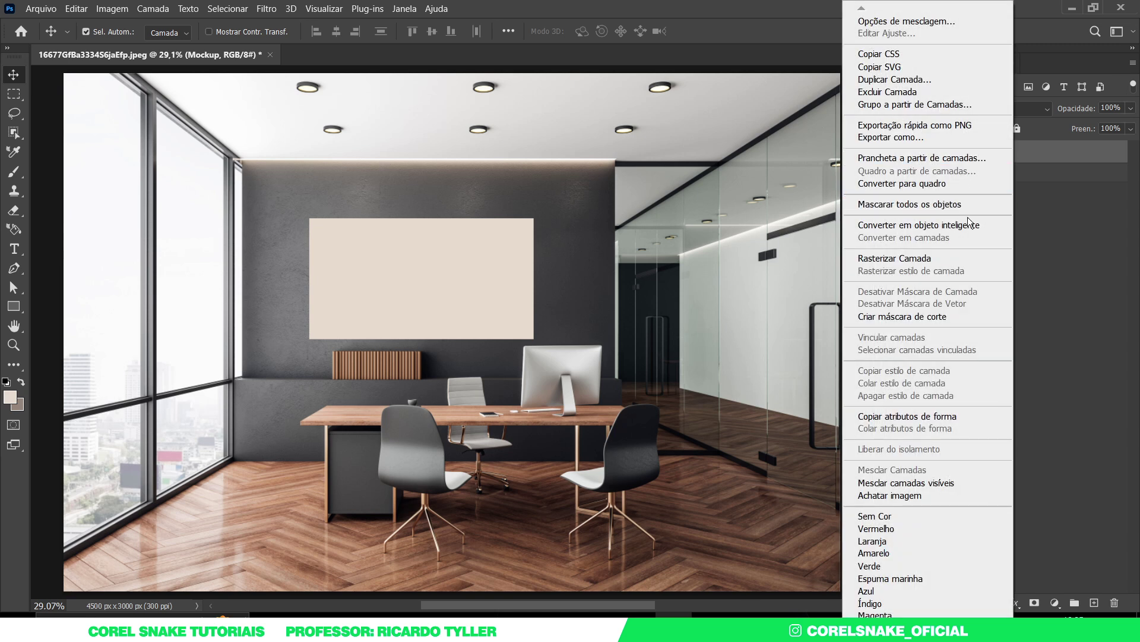
# - Convert Mockup to a smart object, open its Mockup.psb contents, and hide the beige fill
pyautogui.click(931, 227)
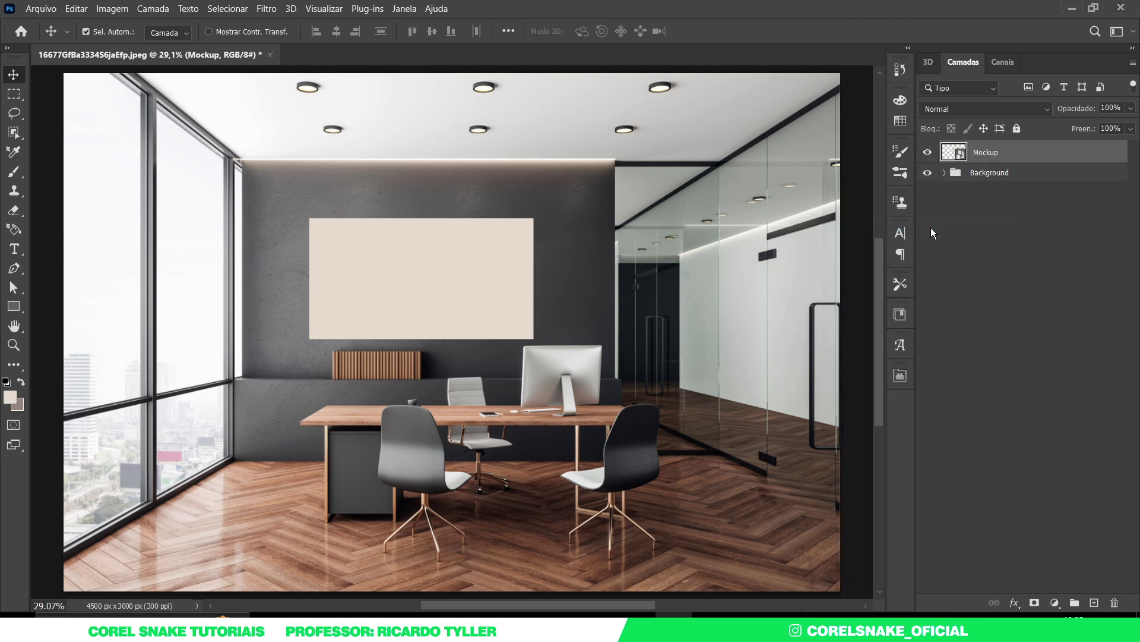
pyautogui.doubleClick(955, 152)
pyautogui.click(777, 305)
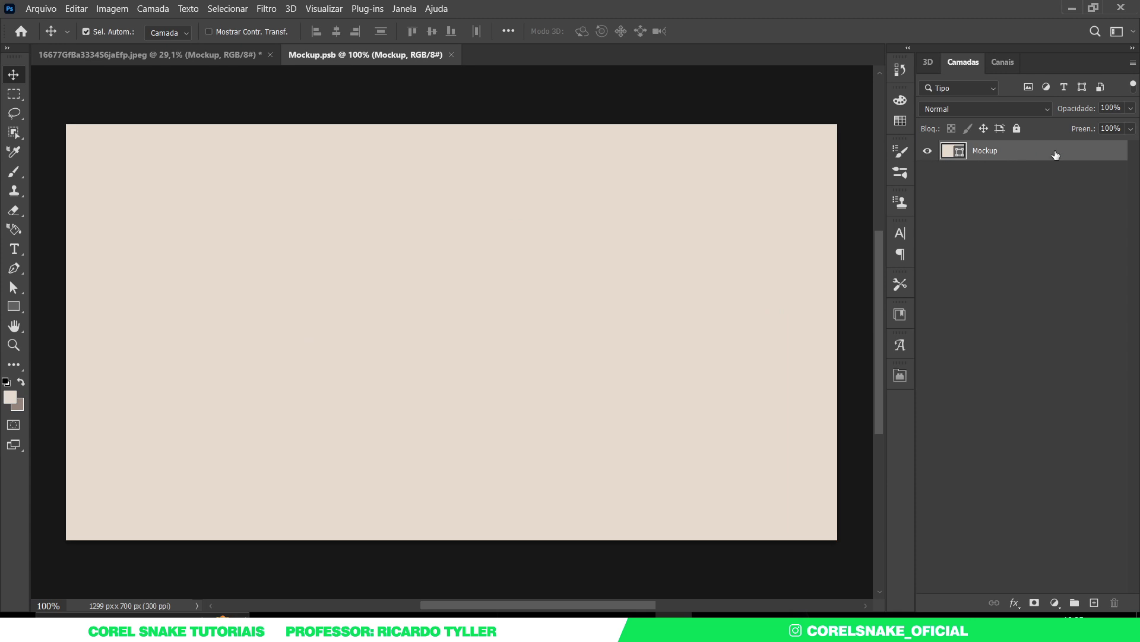
pyautogui.click(927, 151)
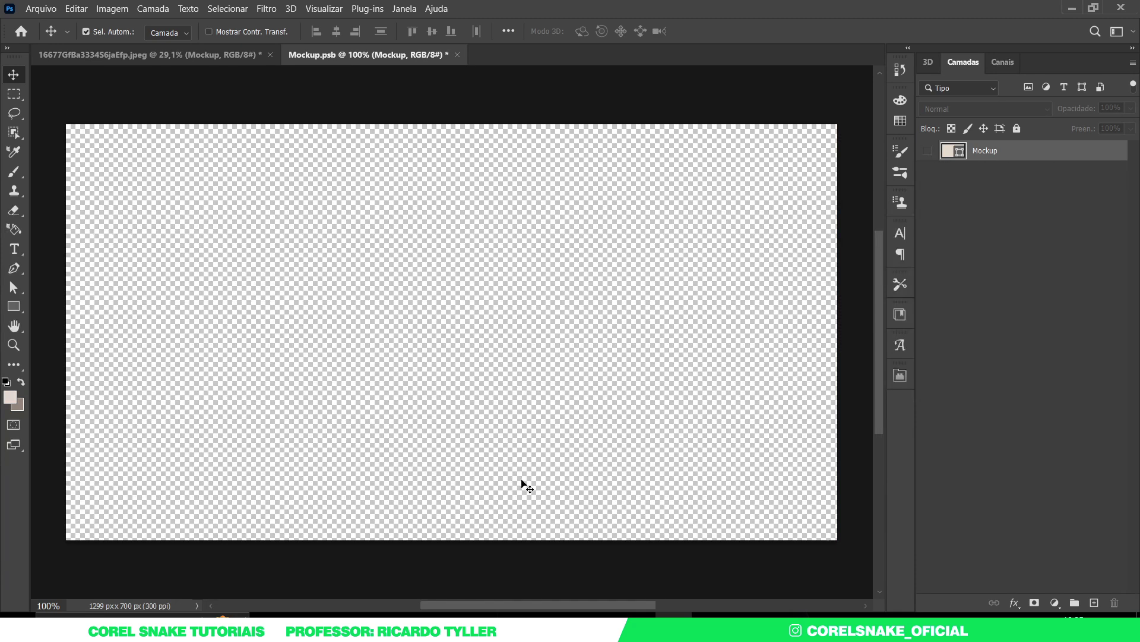
pyautogui.click(489, 614)
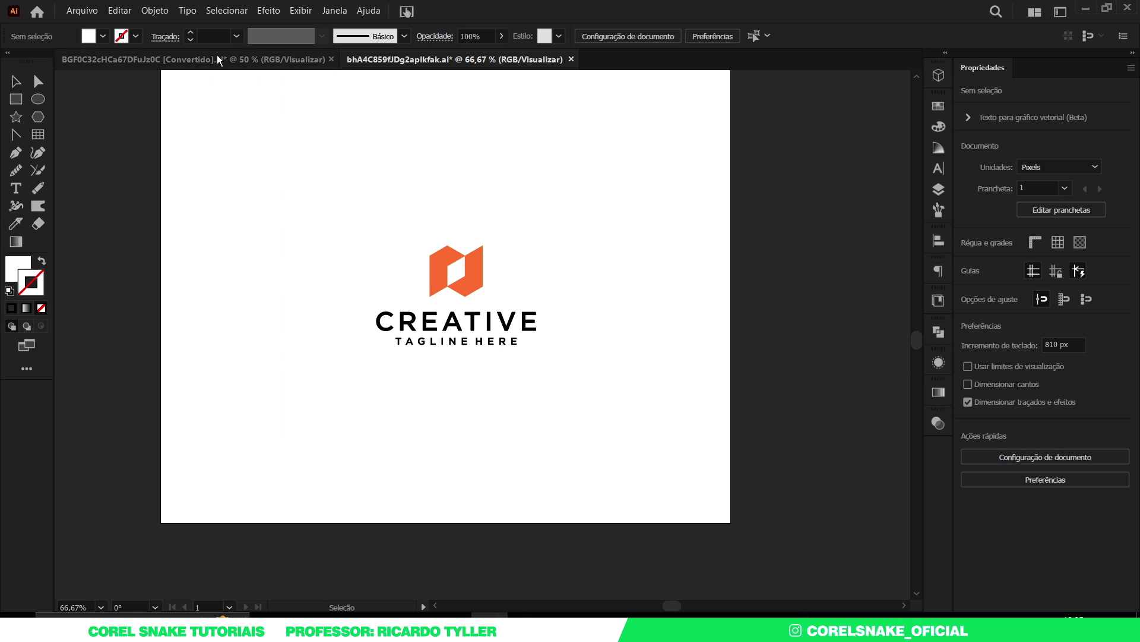
# - Paste the DENTAL logo from Illustrator into Mockup.psb as a smart object and save it
pyautogui.click(220, 59)
pyautogui.moveTo(332, 182); pyautogui.dragTo(505, 423)
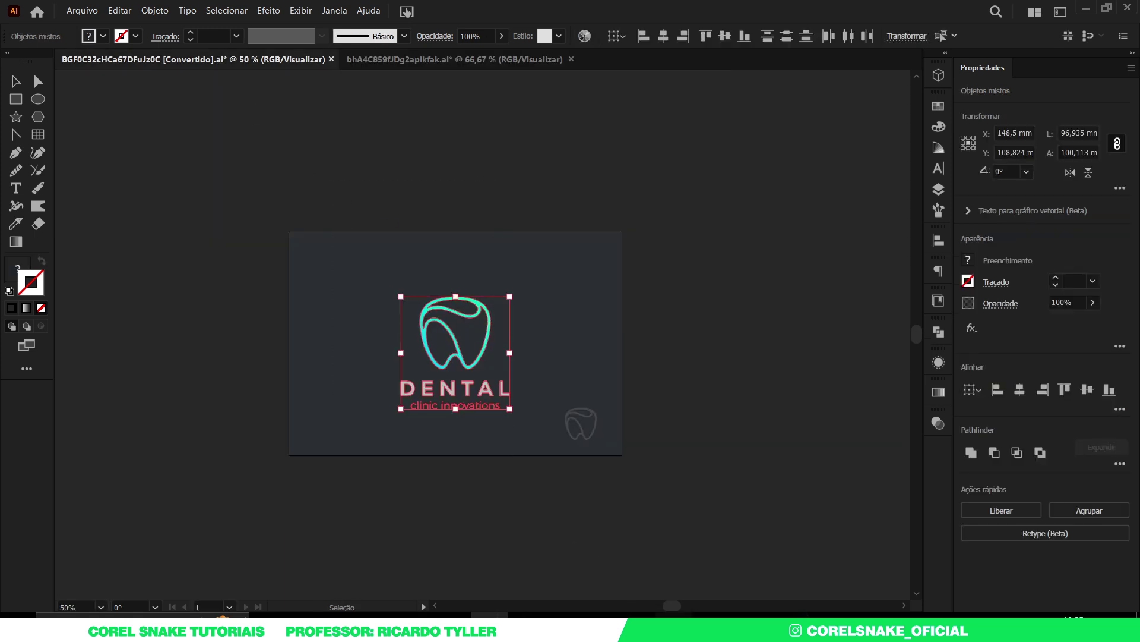
pyautogui.click(674, 612)
pyautogui.hotkey('ctrl', 'v')
pyautogui.click(823, 170)
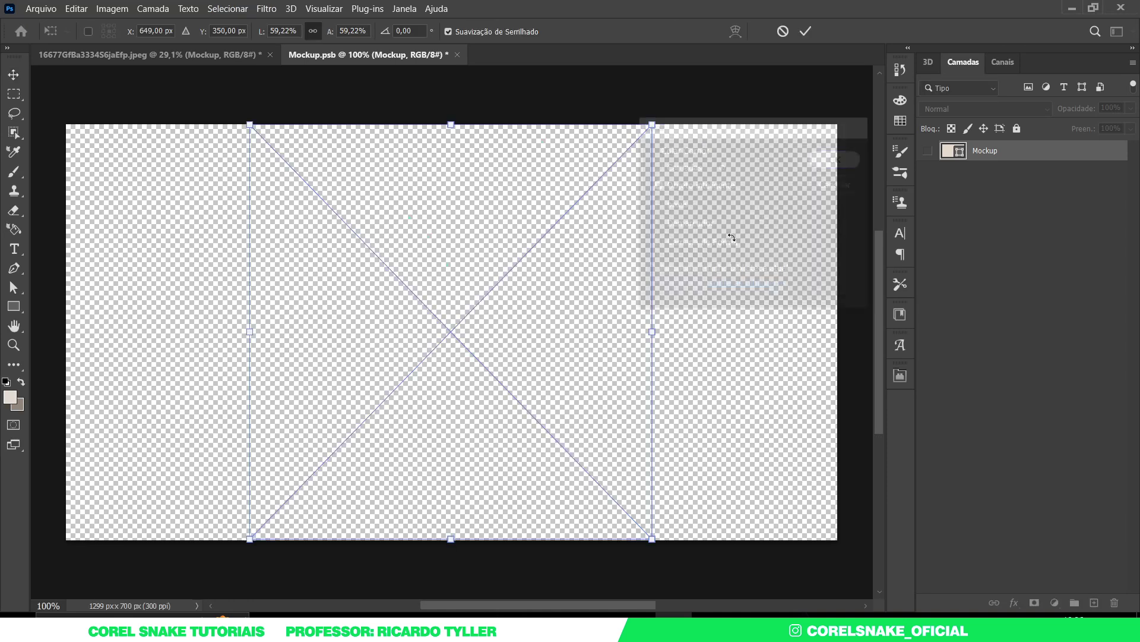
pyautogui.press('Return')
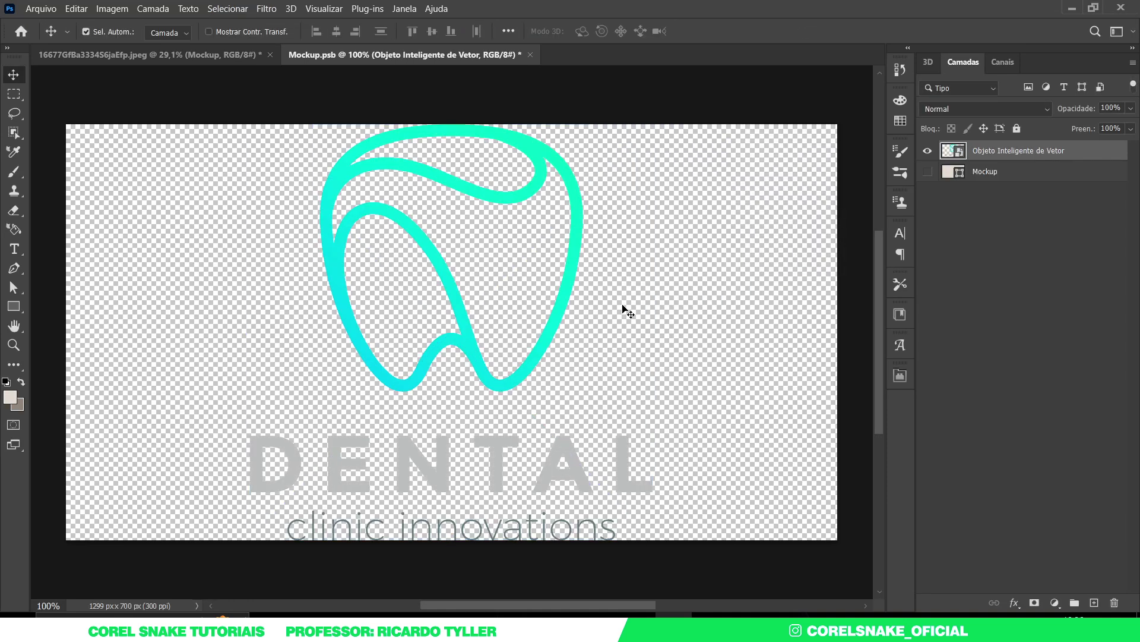
pyautogui.hotkey('ctrl', 's')
pyautogui.click(207, 55)
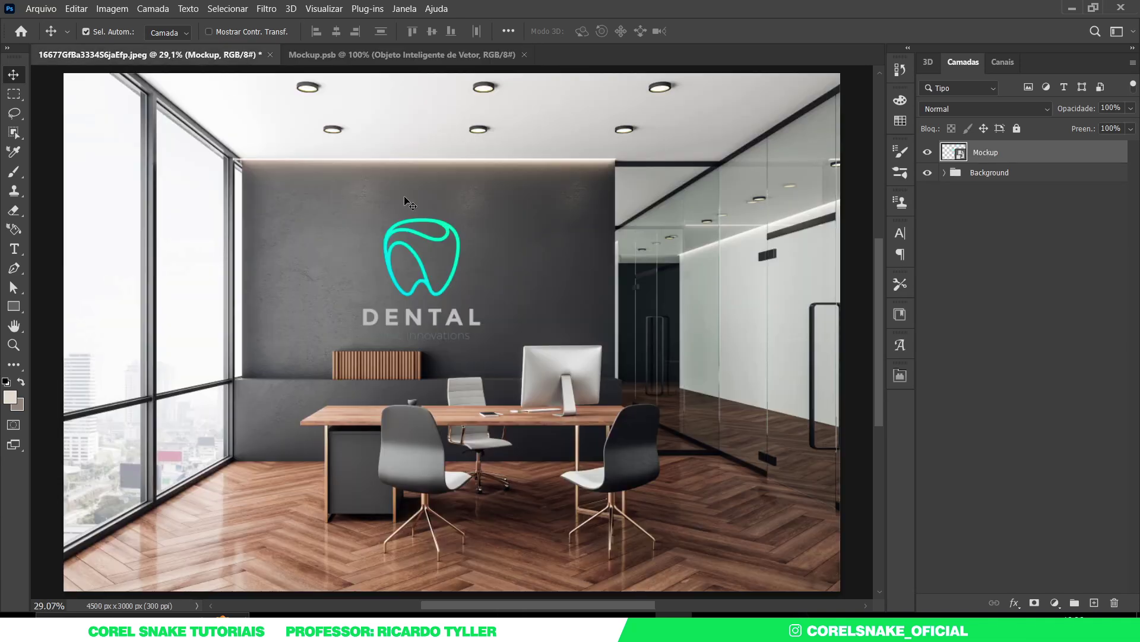
# - Scale the DENTAL logo on the office wall down to about 90%
pyautogui.click(380, 55)
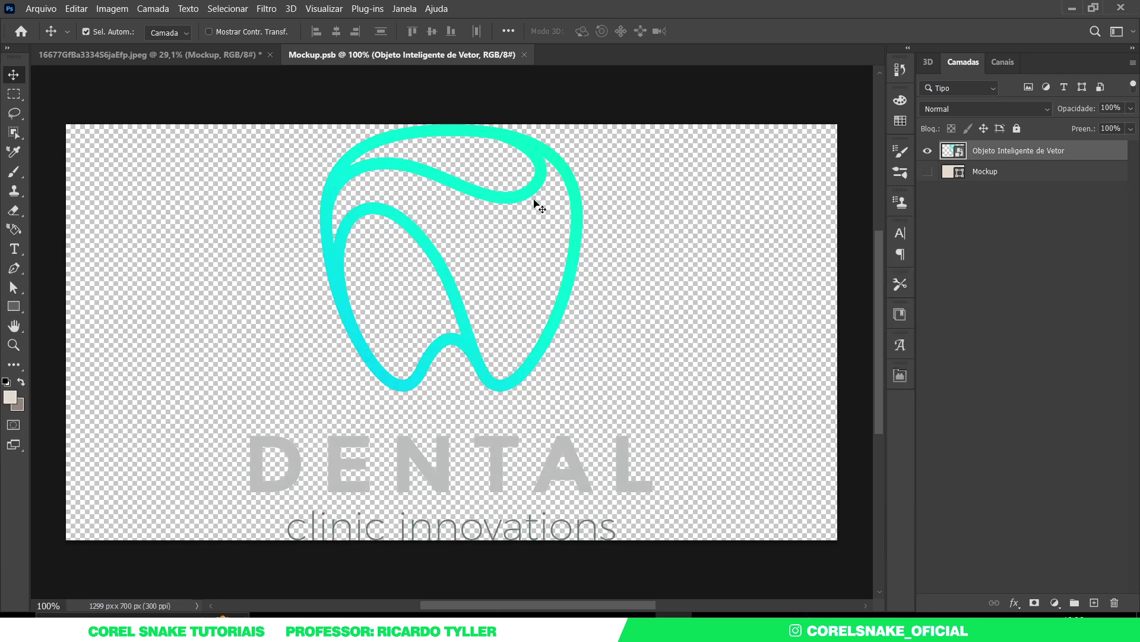
pyautogui.click(213, 55)
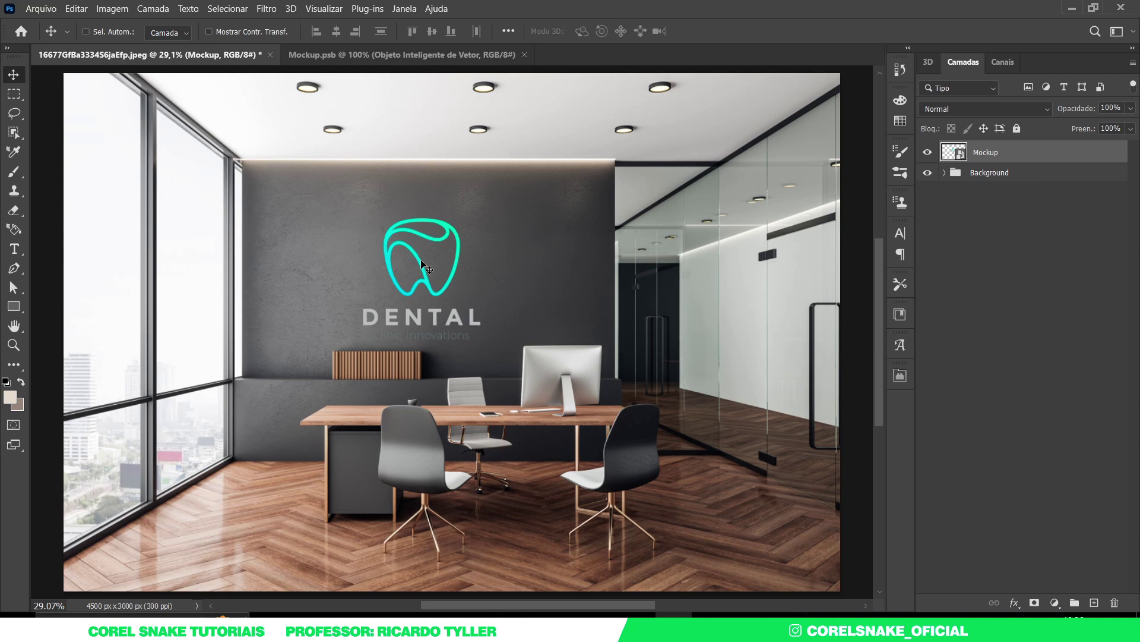
pyautogui.hotkey('ctrl', 't')
pyautogui.moveTo(530, 221); pyautogui.dragTo(522, 237)
pyautogui.press('Return')
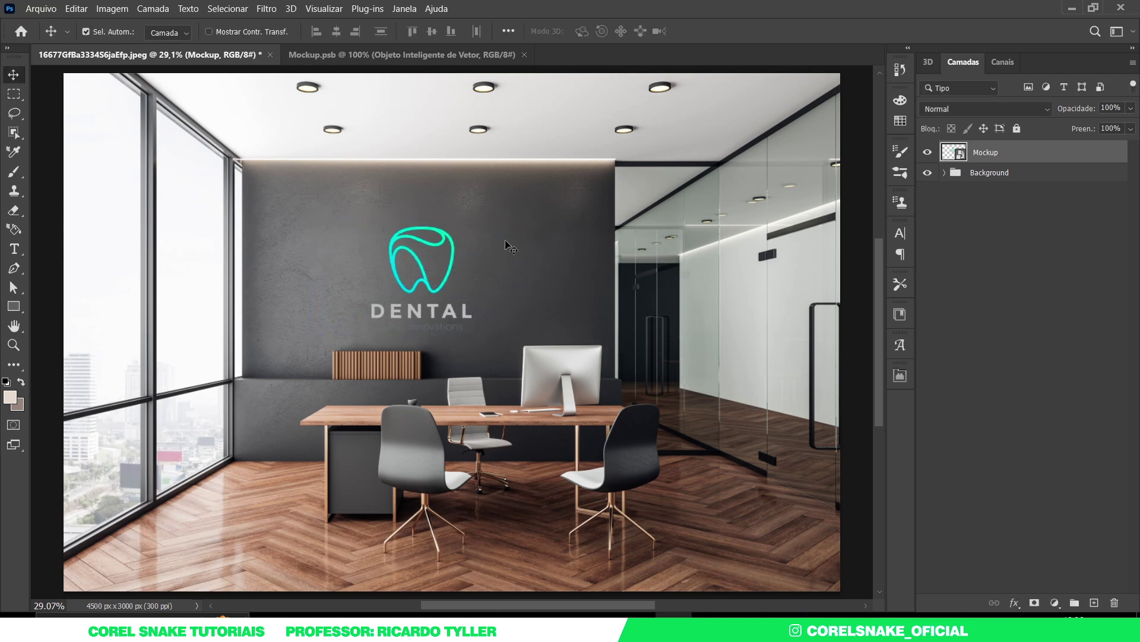
pyautogui.doubleClick(1027, 157)
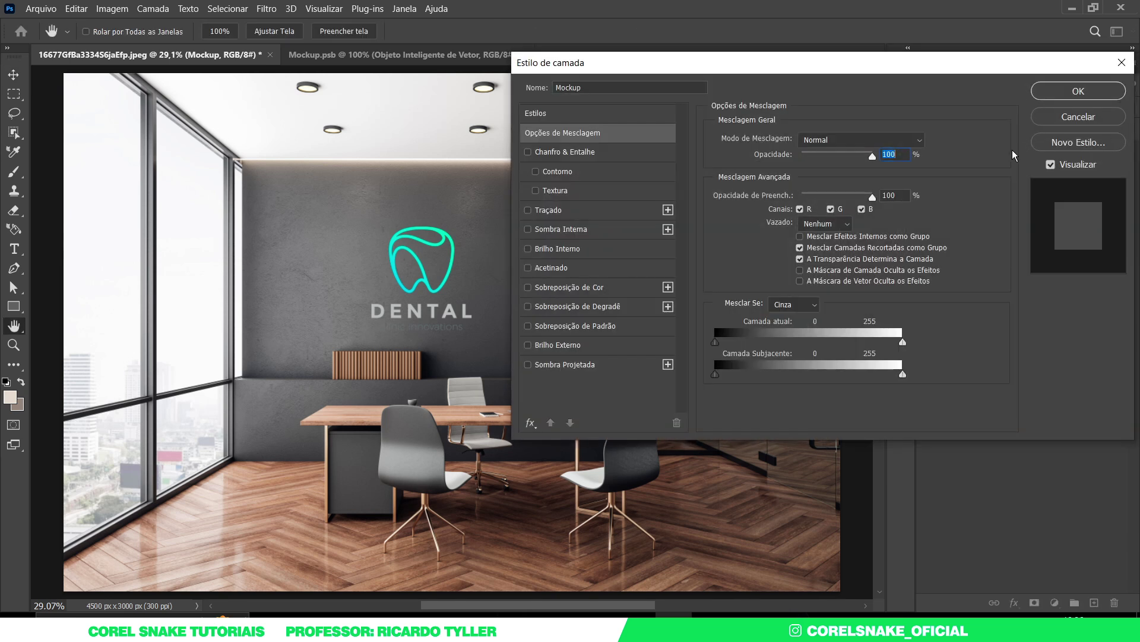
# - Tint the wall logo light grey with a Color Overlay on the Mockup layer
pyautogui.moveTo(586, 69); pyautogui.dragTo(590, 80)
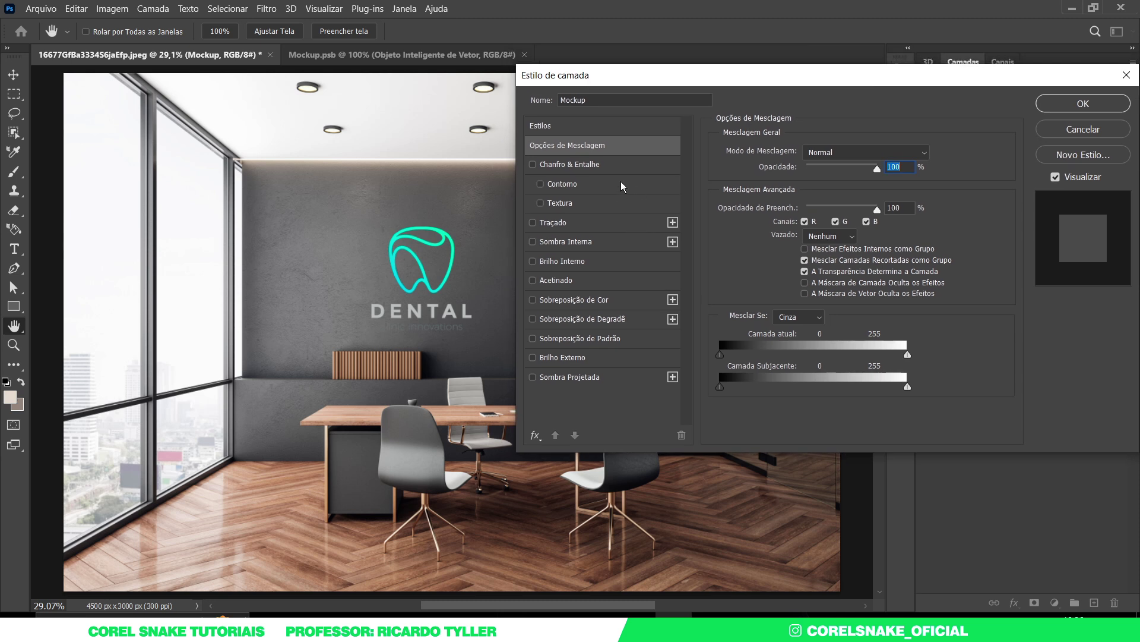
pyautogui.click(533, 300)
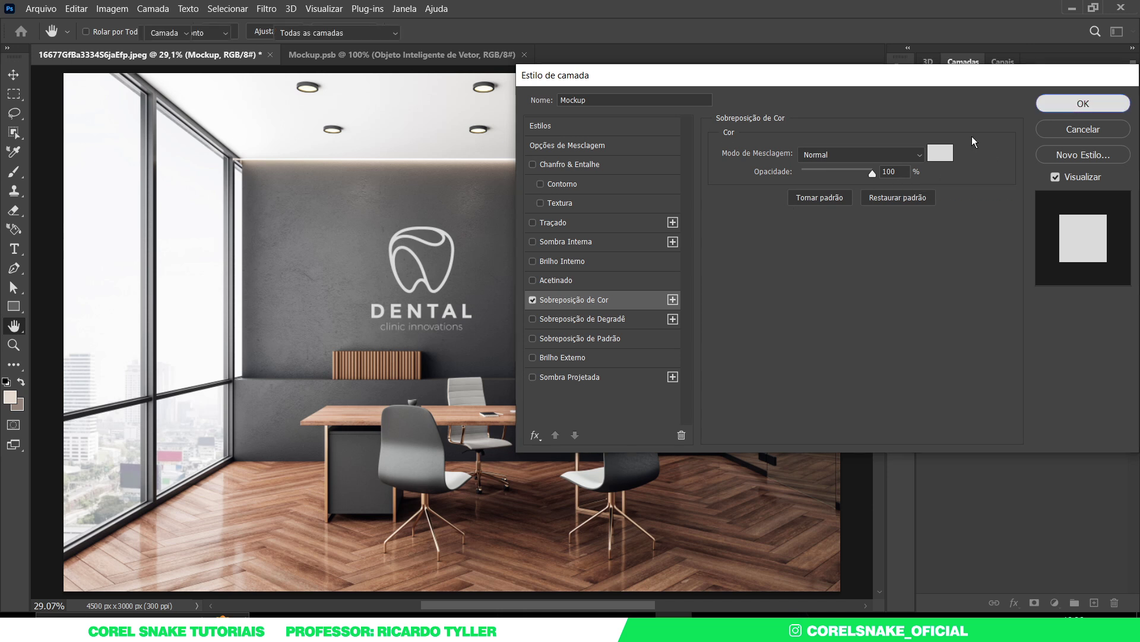
pyautogui.click(1075, 111)
pyautogui.scroll(1, 447, 278)
pyautogui.scroll(1, 439, 281)
pyautogui.scroll(3, 423, 290)
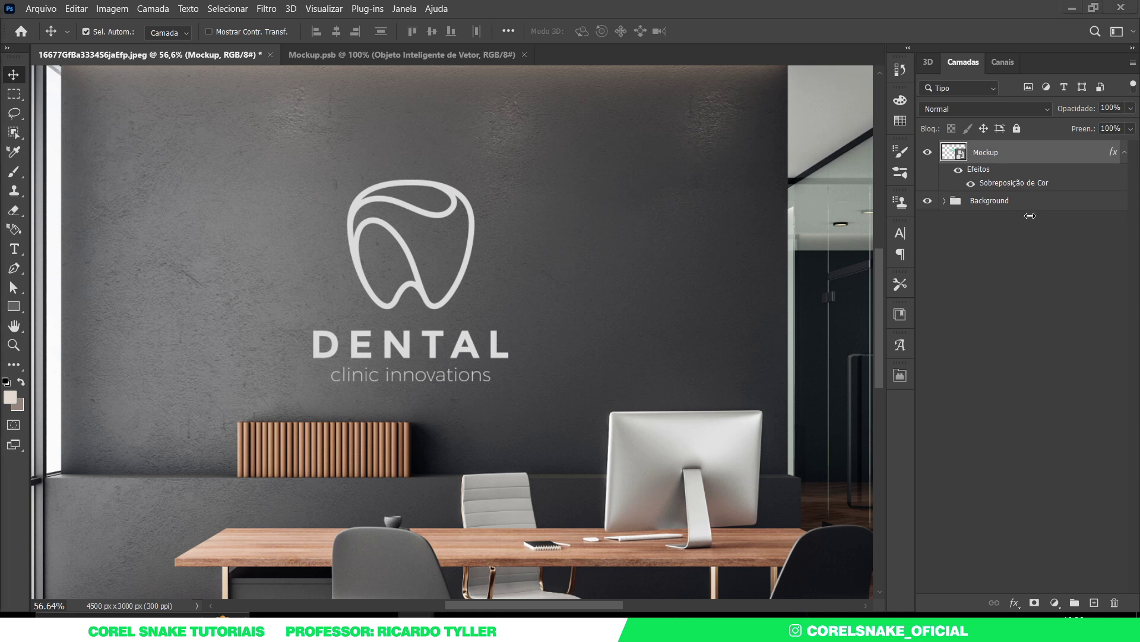
pyautogui.doubleClick(1029, 153)
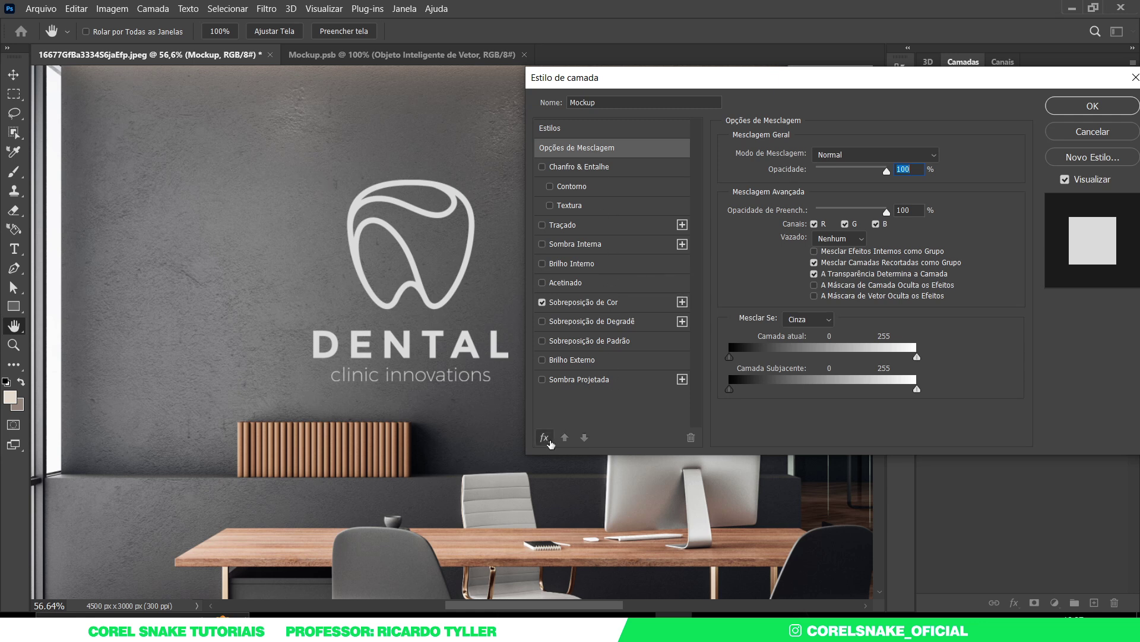
# - Add a subtle drop shadow to the logo: 35% opacity, 5 px distance, 7 px size
pyautogui.click(549, 441)
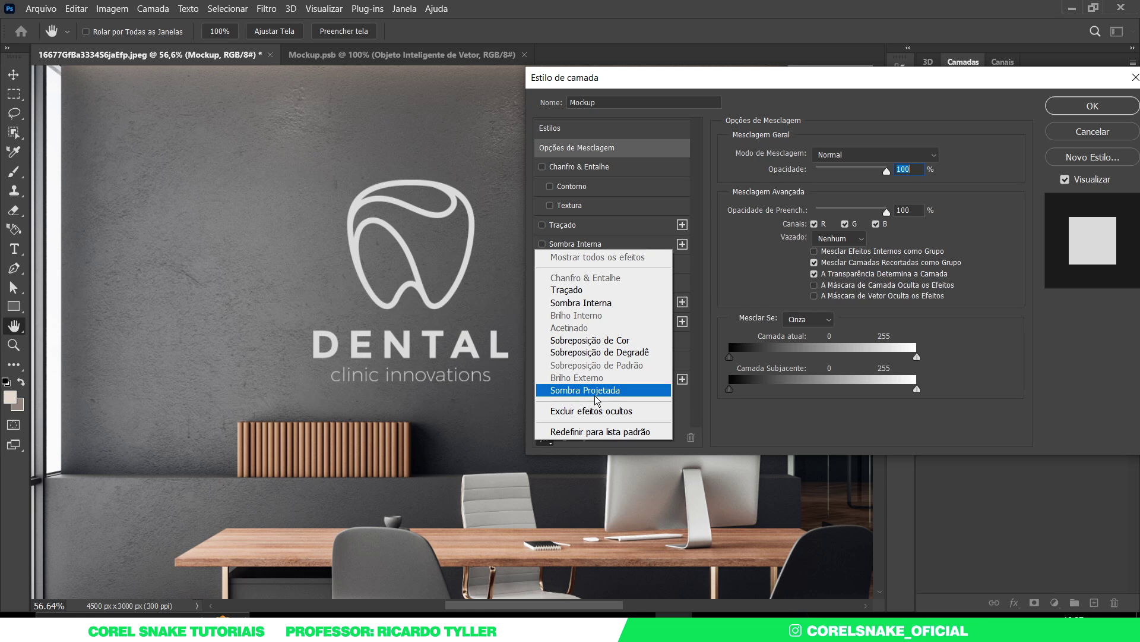
pyautogui.click(687, 406)
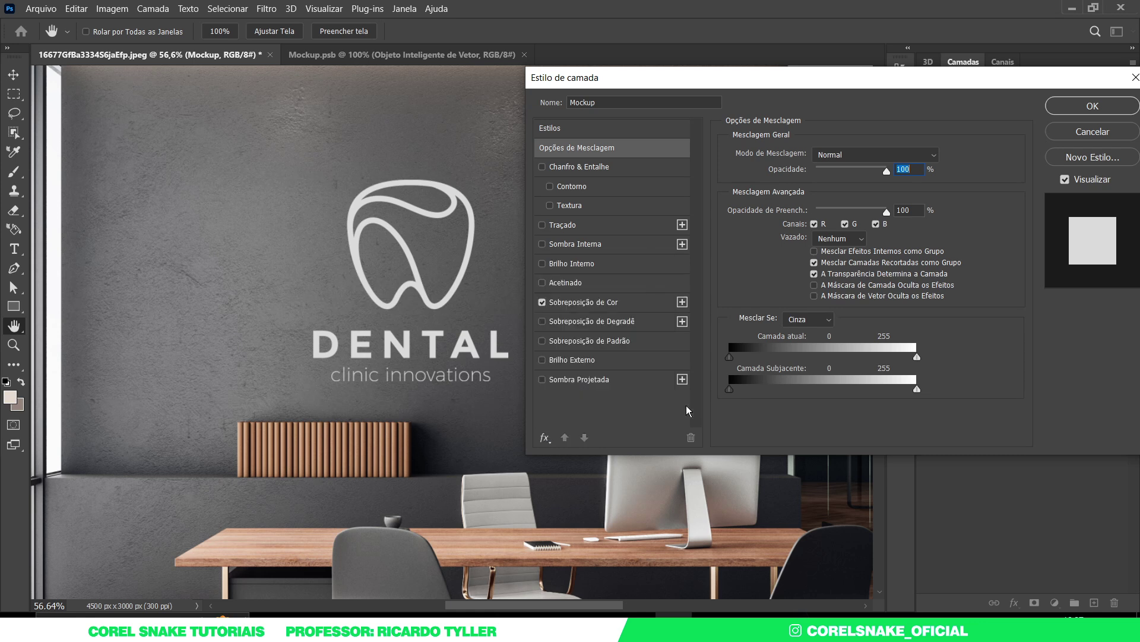
pyautogui.click(608, 386)
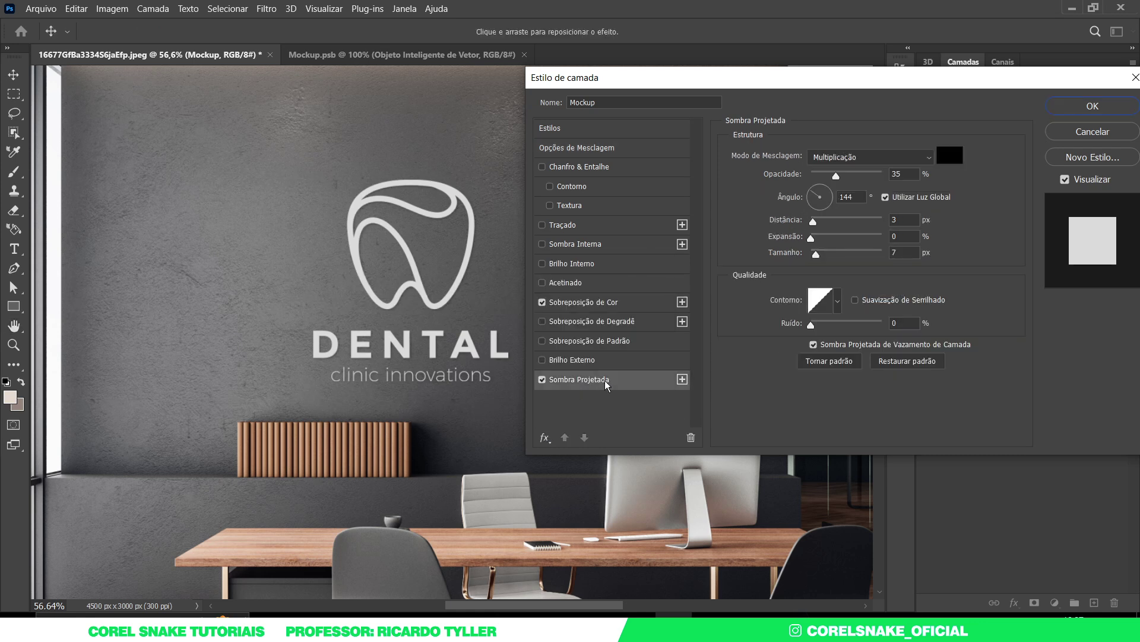
pyautogui.click(894, 362)
pyautogui.moveTo(813, 223); pyautogui.dragTo(817, 224)
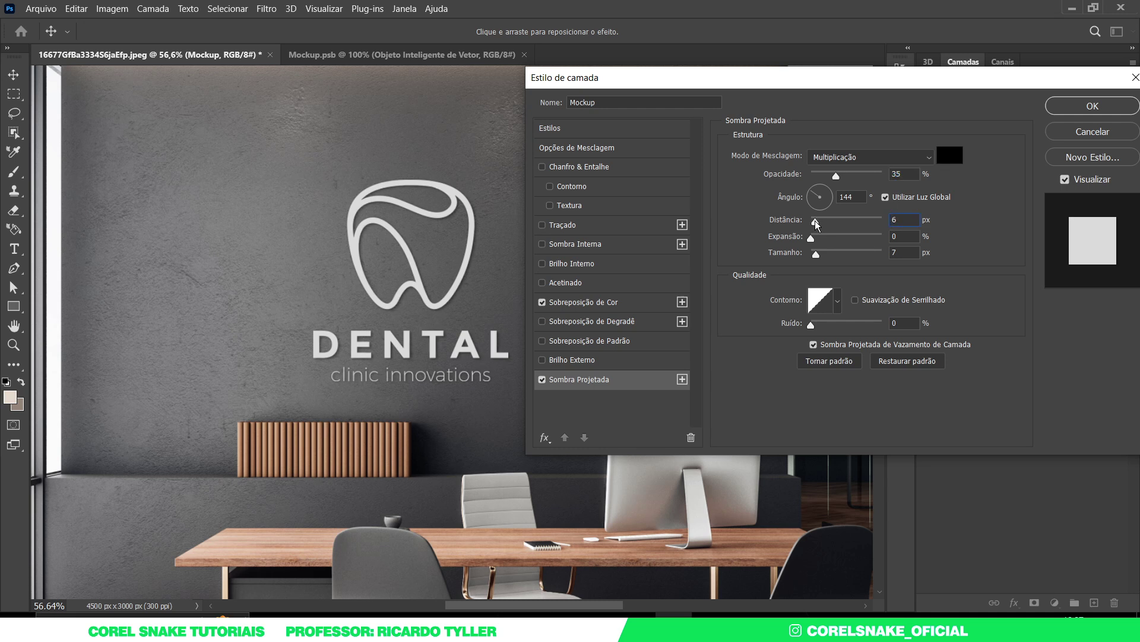
pyautogui.moveTo(817, 224); pyautogui.dragTo(817, 233)
pyautogui.doubleClick(903, 221)
pyautogui.moveTo(817, 255)
pyautogui.mouseDown()
pyautogui.moveTo(859, 255)
pyautogui.moveTo(818, 274)
pyautogui.mouseUp()
pyautogui.click(542, 283)
# - Set the Satin effect to Normal blend mode at 32% opacity
pyautogui.click(596, 289)
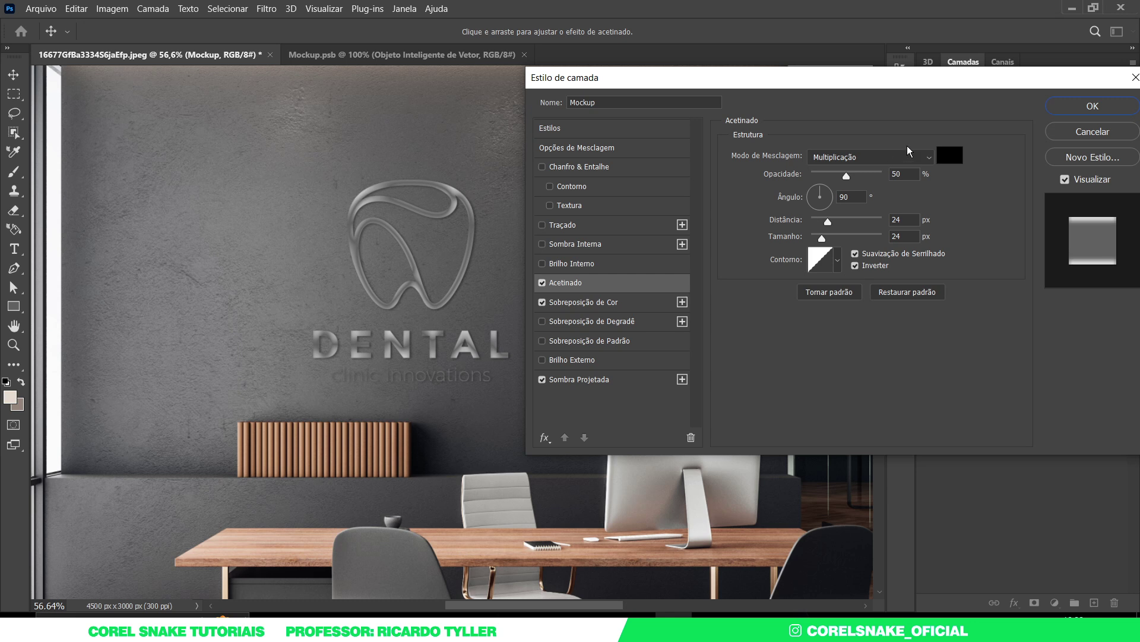
pyautogui.click(876, 156)
pyautogui.click(848, 169)
pyautogui.click(900, 173)
pyautogui.scroll(-3, 900, 174)
pyautogui.scroll(-3, 901, 174)
pyautogui.scroll(-3, 900, 173)
pyautogui.scroll(-3, 900, 173)
pyautogui.scroll(-4, 900, 173)
pyautogui.scroll(-6, 901, 173)
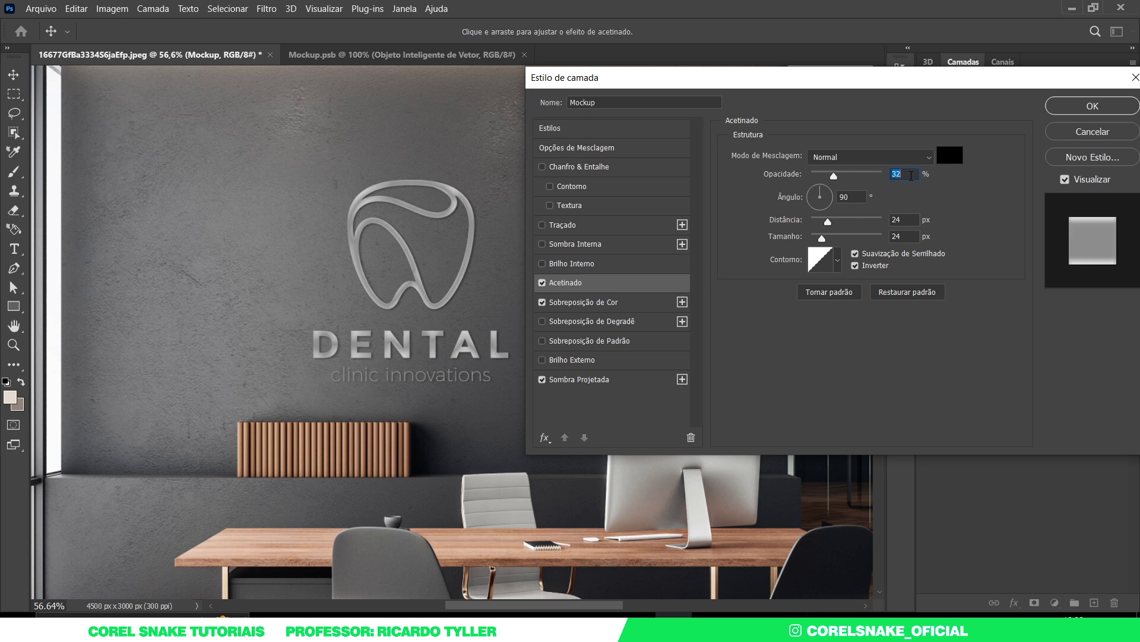
# - Give the Satin a 250 px distance and 32 px size, then apply the layer style
pyautogui.click(913, 223)
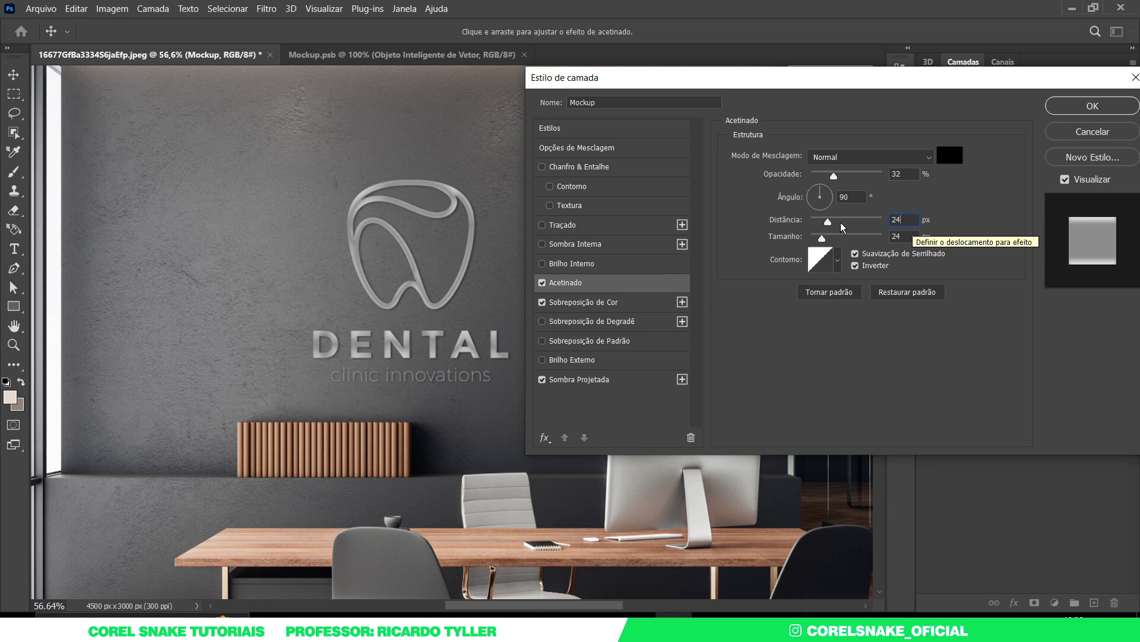
pyautogui.moveTo(829, 223); pyautogui.dragTo(864, 234)
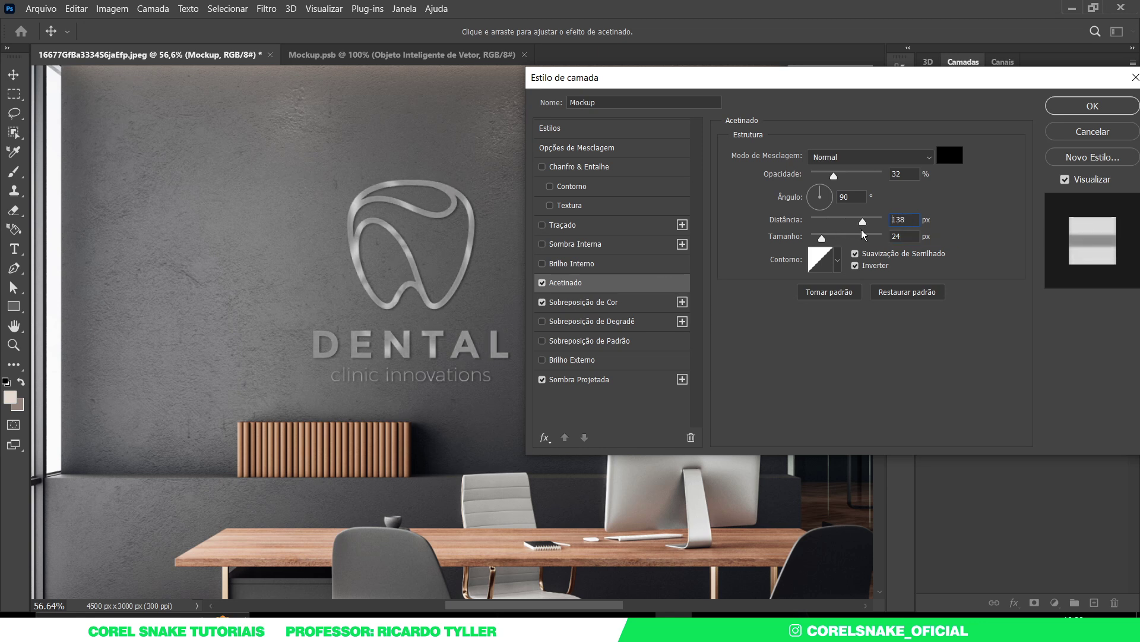
pyautogui.moveTo(864, 234); pyautogui.dragTo(876, 238)
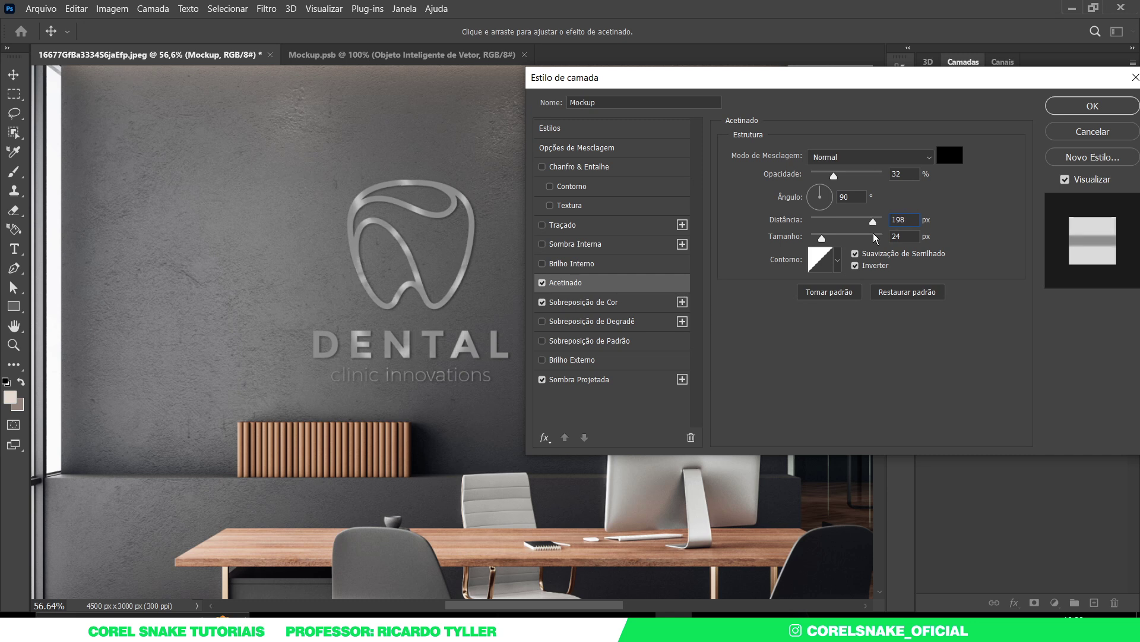
pyautogui.moveTo(875, 238); pyautogui.dragTo(885, 239)
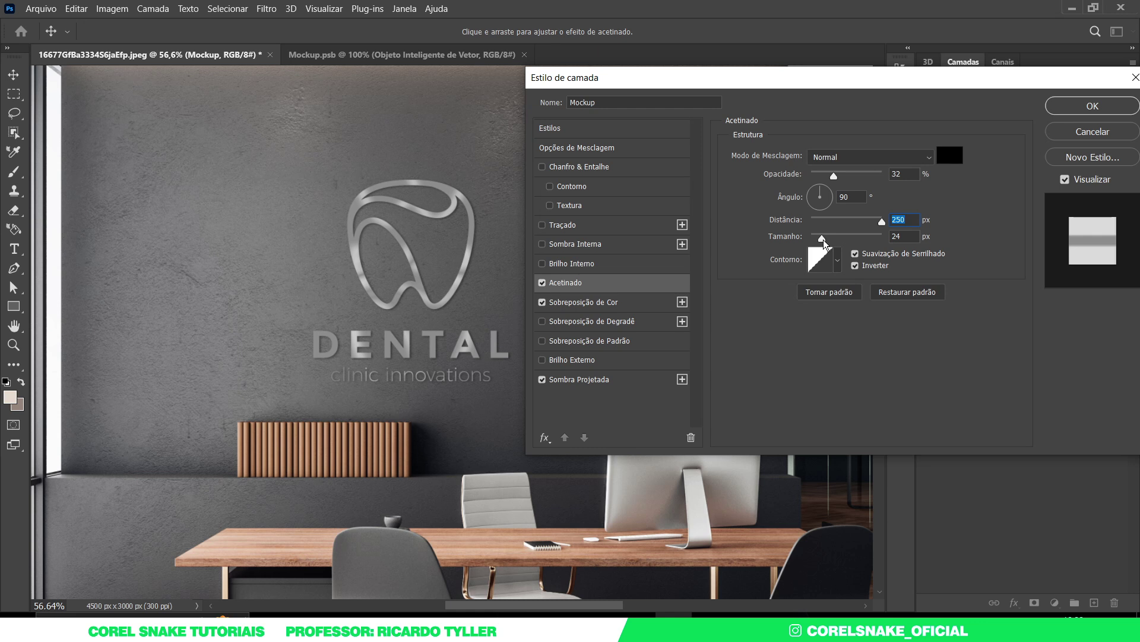
pyautogui.click(902, 236)
pyautogui.press('Up')
pyautogui.press('Up')
pyautogui.press('Up')
pyautogui.press('Up')
pyautogui.press('Up')
pyautogui.press('Up')
pyautogui.press('Up')
pyautogui.press('Up')
pyautogui.press('Up')
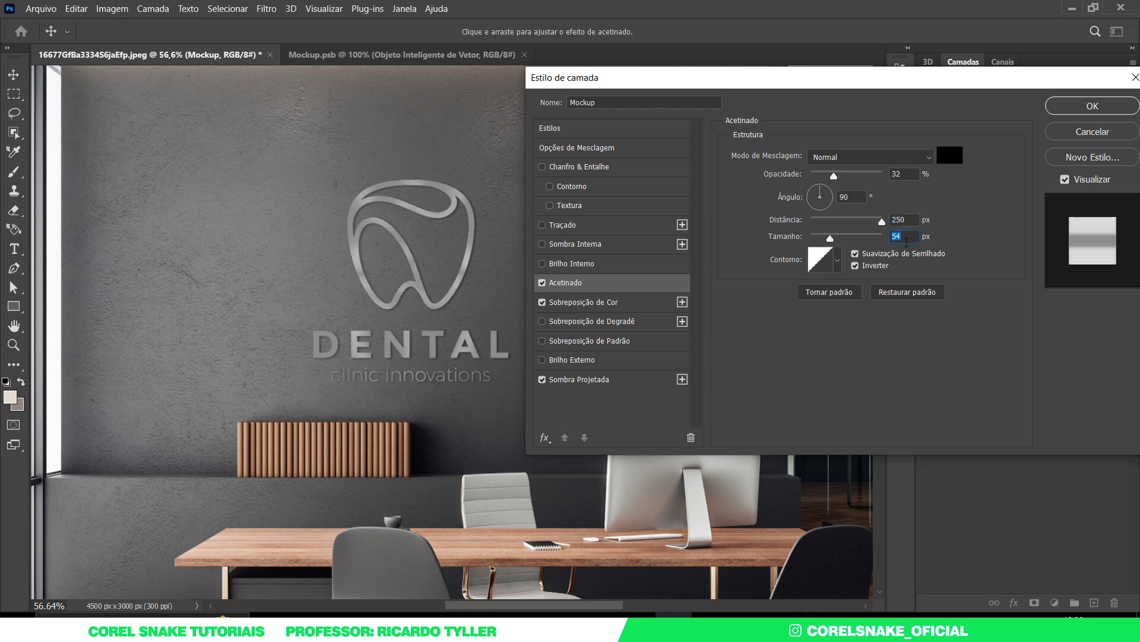
pyautogui.press('Down')
pyautogui.press('Down')
pyautogui.press('Down')
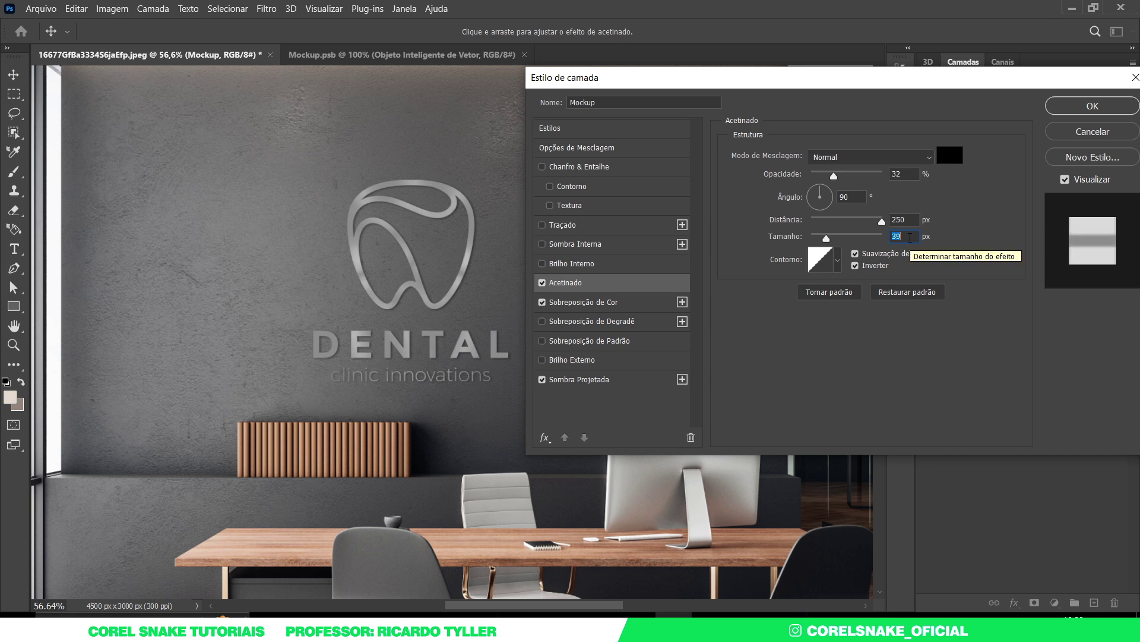
pyautogui.press('Down')
pyautogui.press('Down')
pyautogui.press('Down')
pyautogui.press('Up')
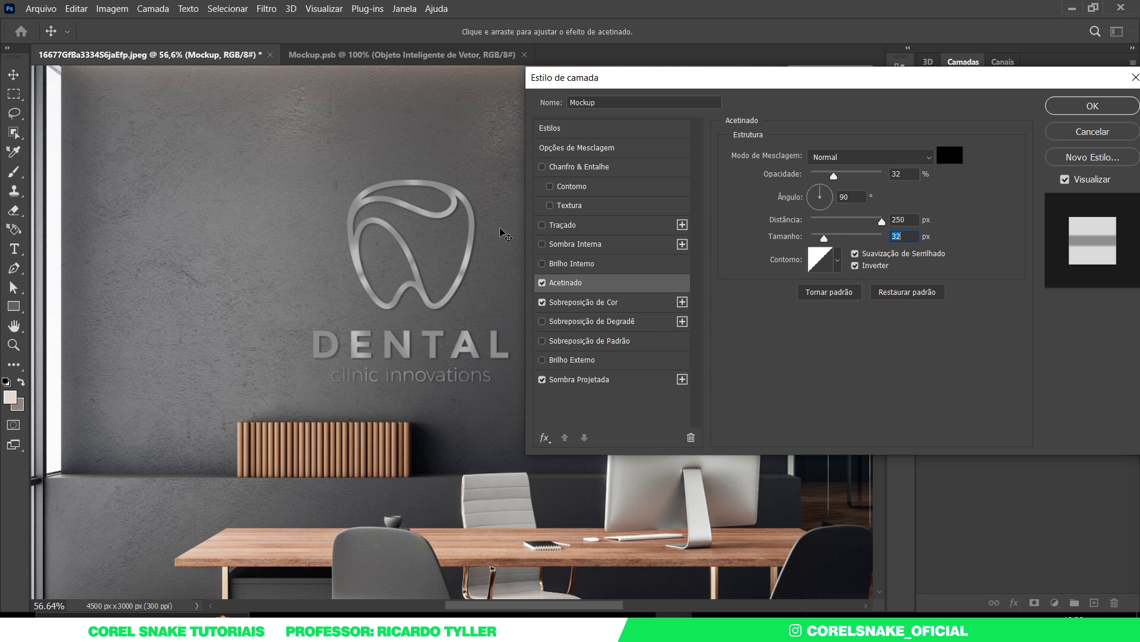
pyautogui.click(1092, 105)
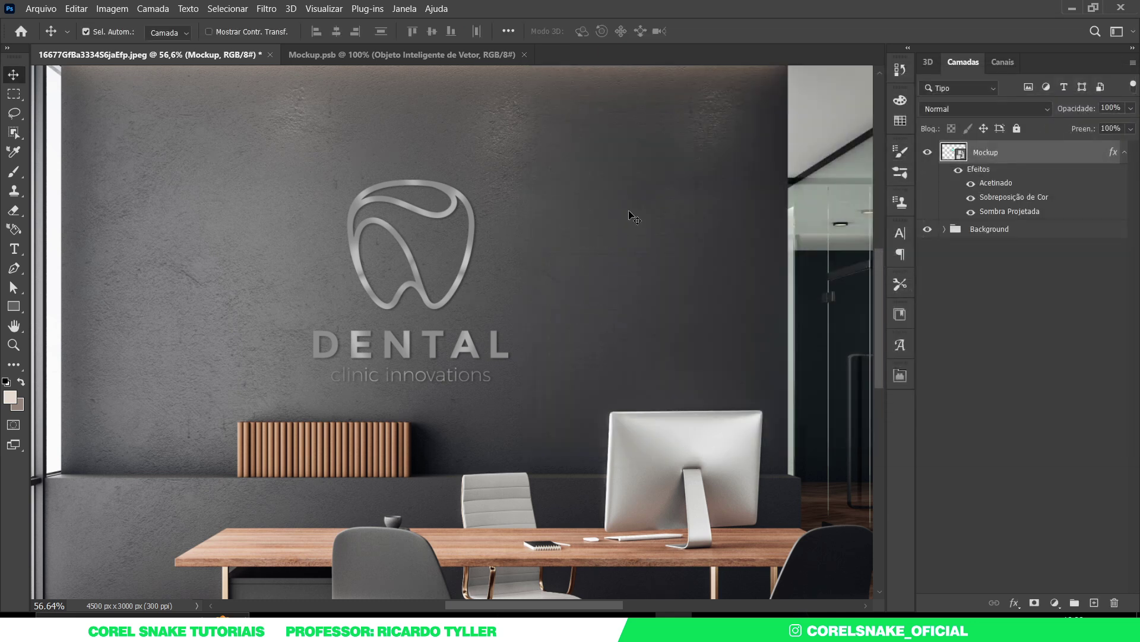
# - In the Mockup layer style, toggle Inner Glow on and off, then enable Inner Shadow
pyautogui.doubleClick(1030, 152)
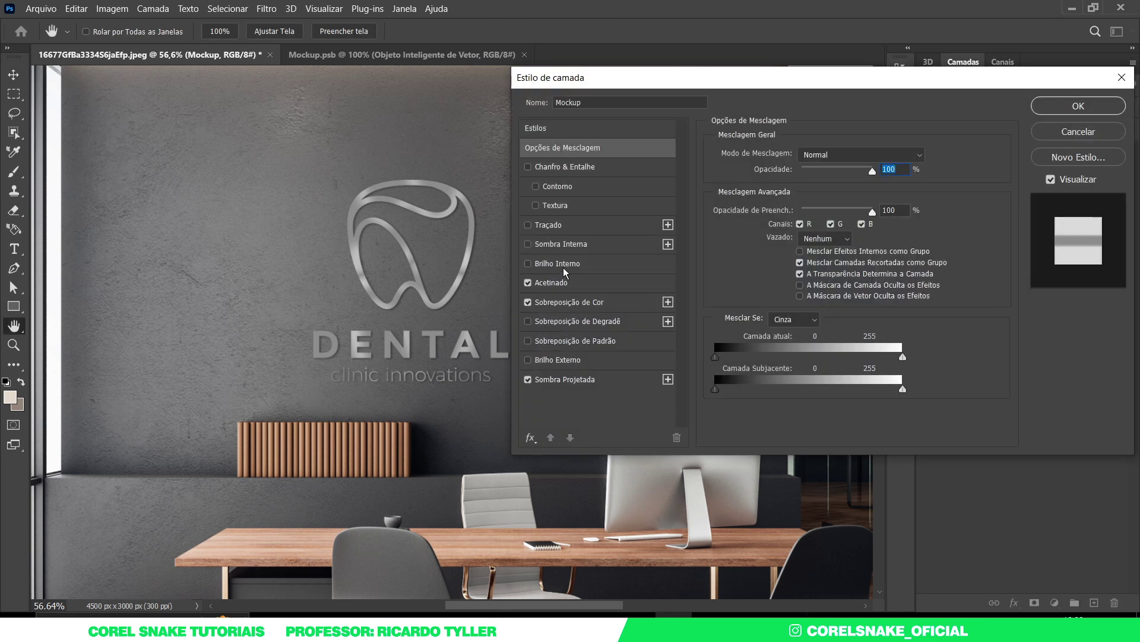
pyautogui.click(568, 263)
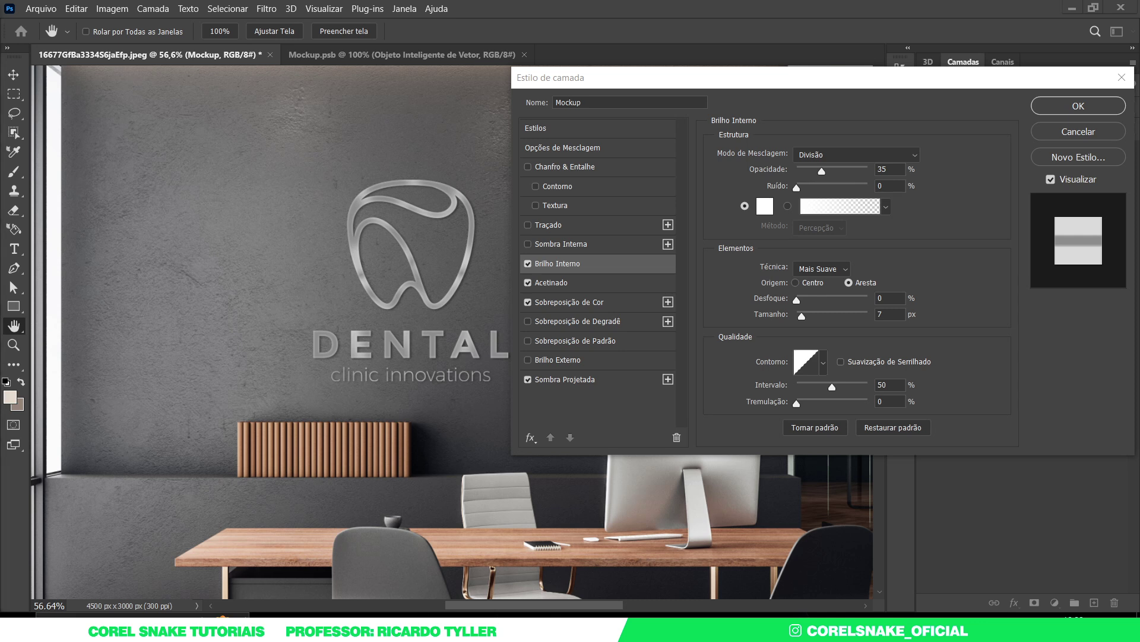
pyautogui.click(529, 265)
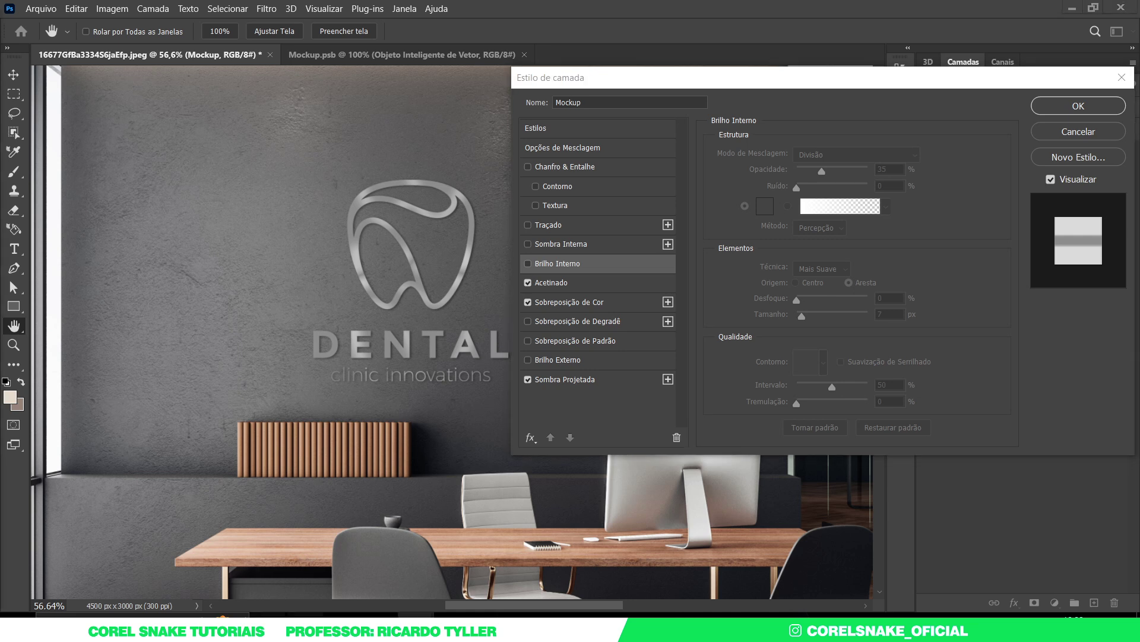
pyautogui.click(528, 265)
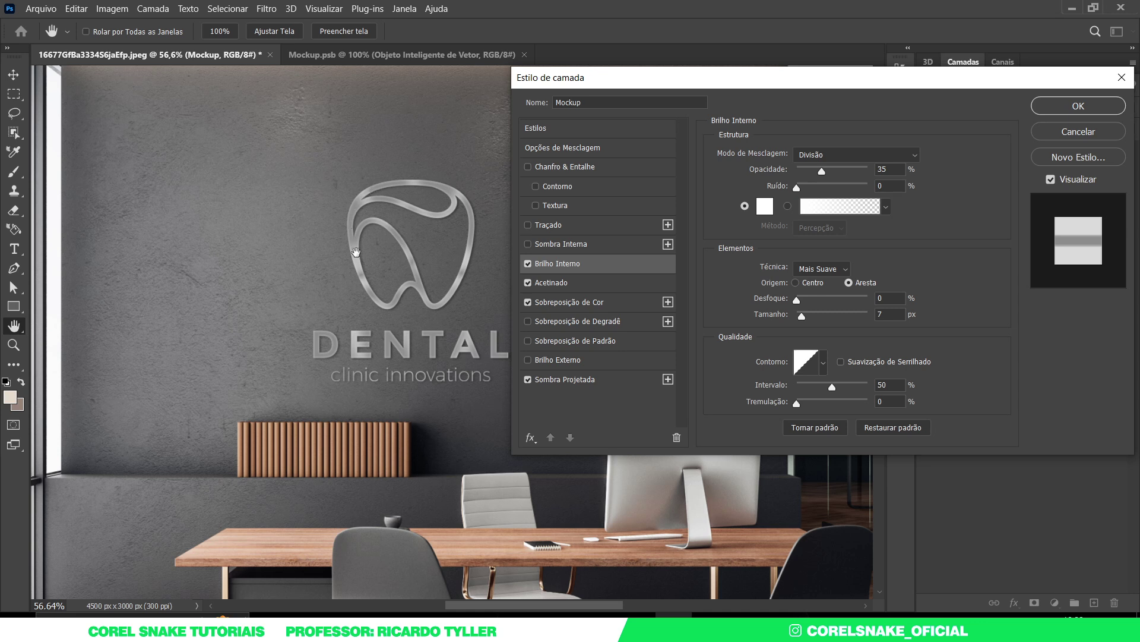
pyautogui.click(528, 263)
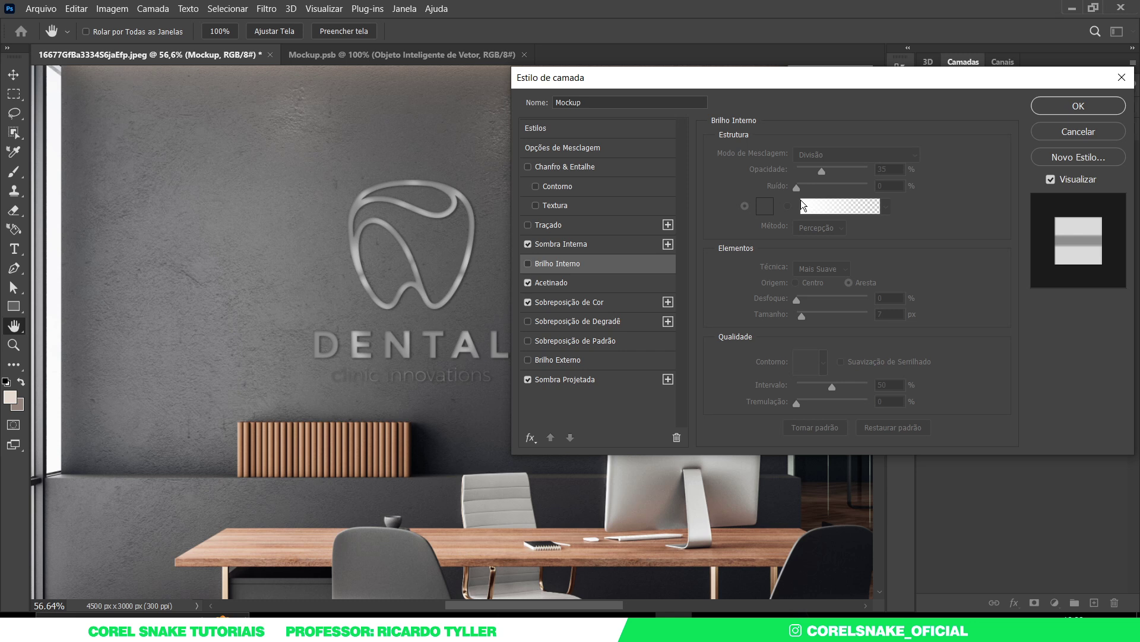
# - Try a white, Normal-mode inner shadow on the logo, settling at 8 px distance
pyautogui.click(609, 245)
pyautogui.click(933, 155)
pyautogui.click(731, 278)
pyautogui.click(1034, 272)
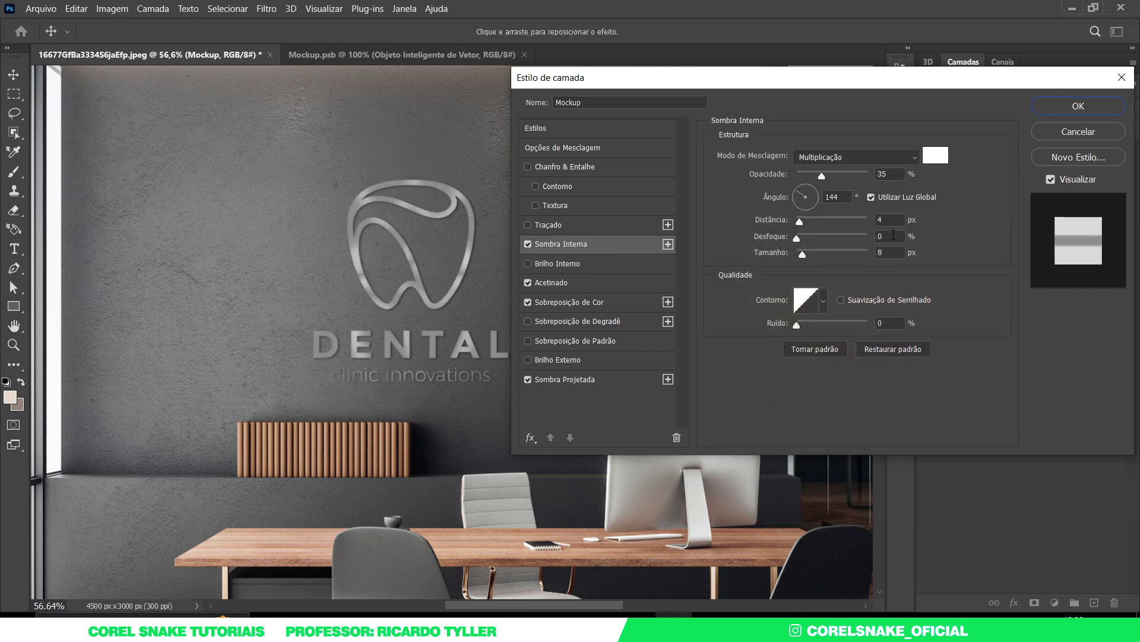
pyautogui.moveTo(799, 222); pyautogui.dragTo(810, 231)
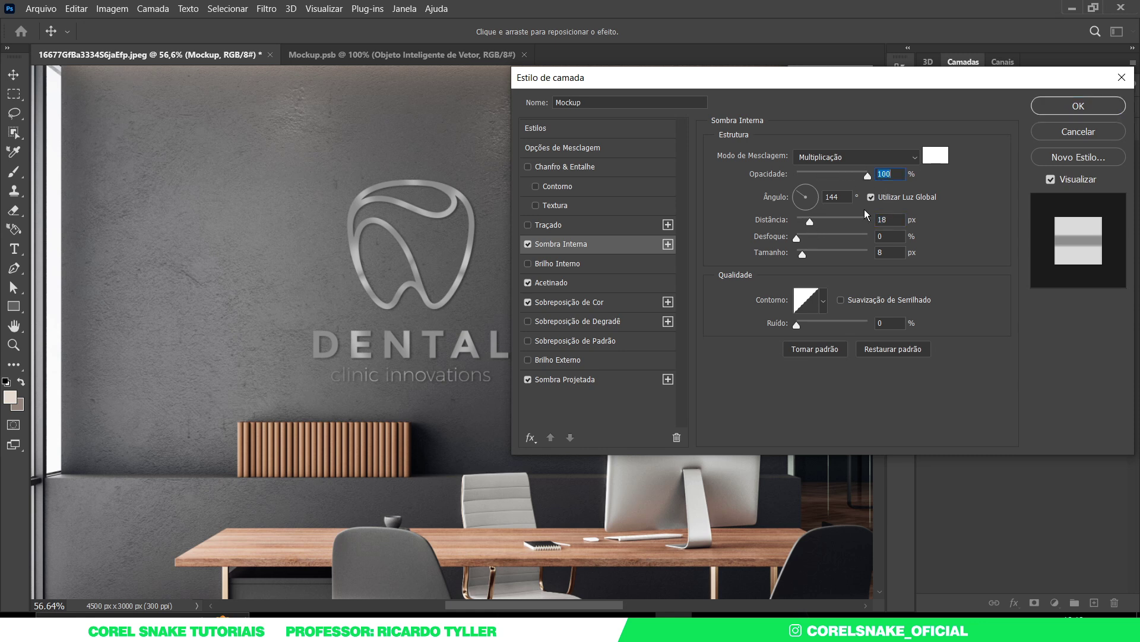
pyautogui.click(819, 157)
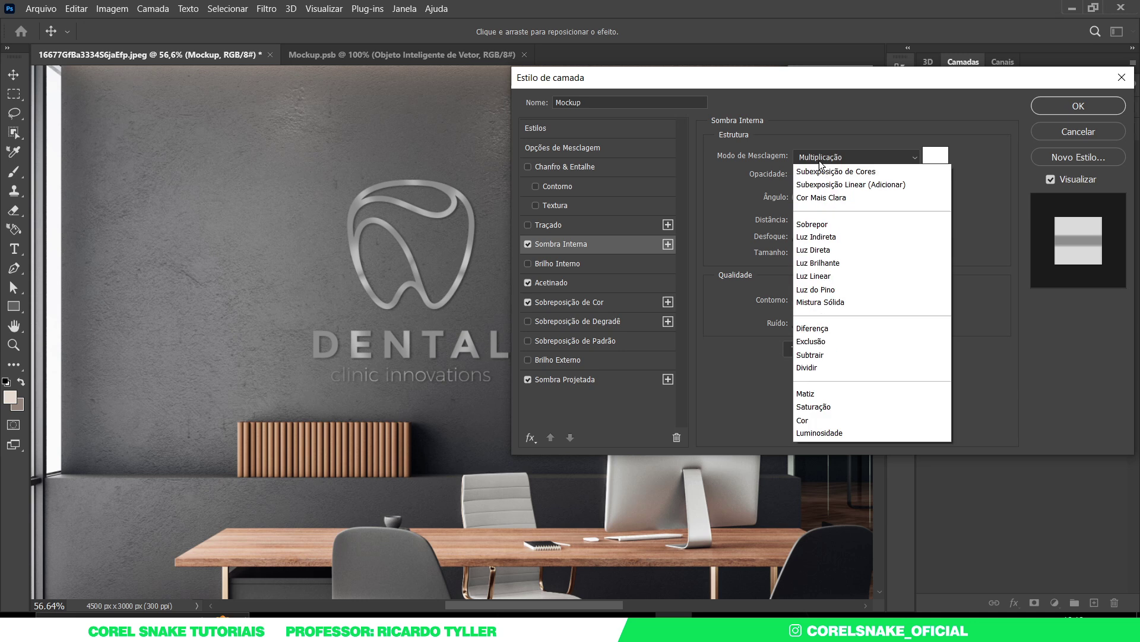
pyautogui.click(814, 172)
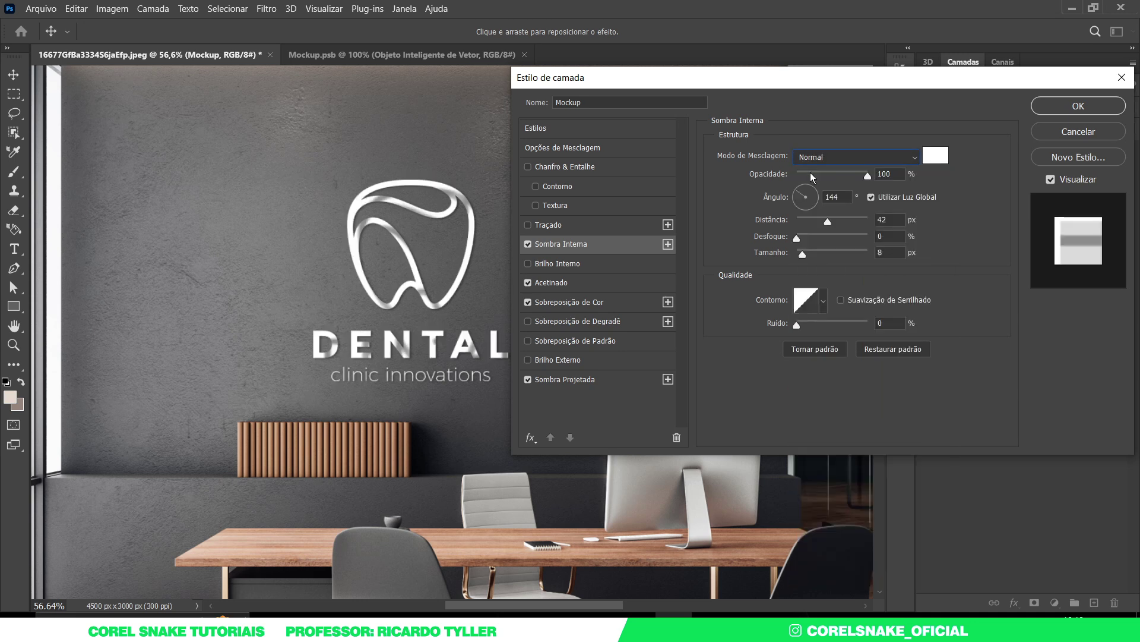
pyautogui.moveTo(827, 221)
pyautogui.mouseDown()
pyautogui.moveTo(802, 221)
pyautogui.moveTo(784, 254)
pyautogui.moveTo(802, 221)
pyautogui.mouseUp()
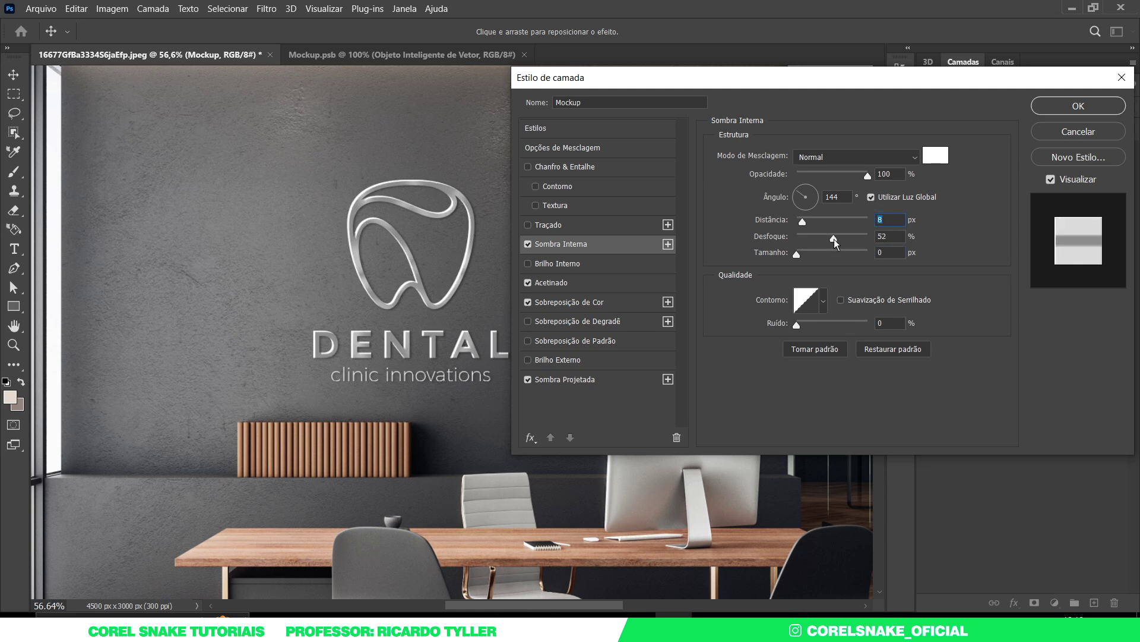
# - Switch off the inner shadow and enable Inner Glow instead
pyautogui.click(778, 239)
pyautogui.click(528, 245)
pyautogui.click(554, 264)
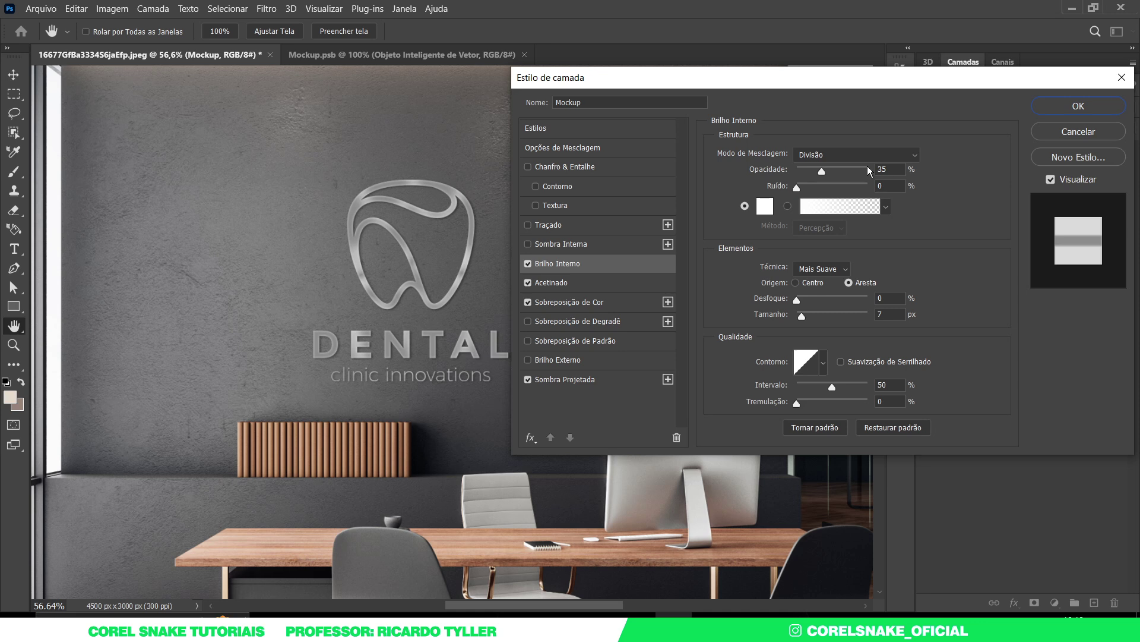
# - Reduce the Inner Glow size to 8 px and apply the four-effect layer style to the logo
pyautogui.click(890, 185)
pyautogui.press('Down')
pyautogui.click(1058, 118)
pyautogui.press('v')
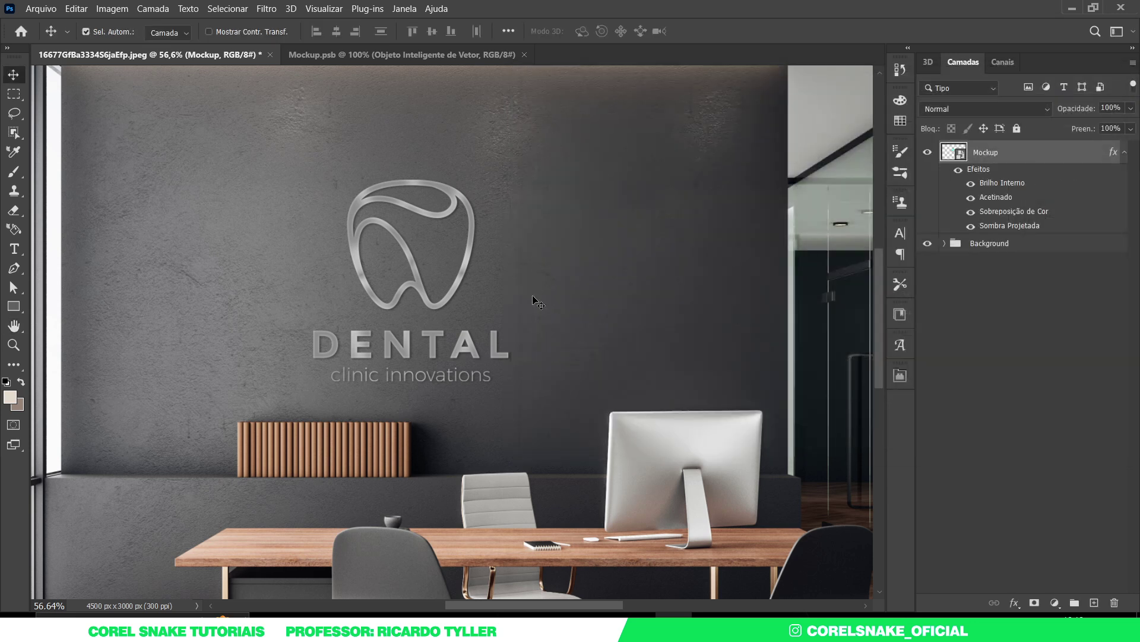
pyautogui.scroll(-3, 523, 401)
pyautogui.scroll(3, 461, 290)
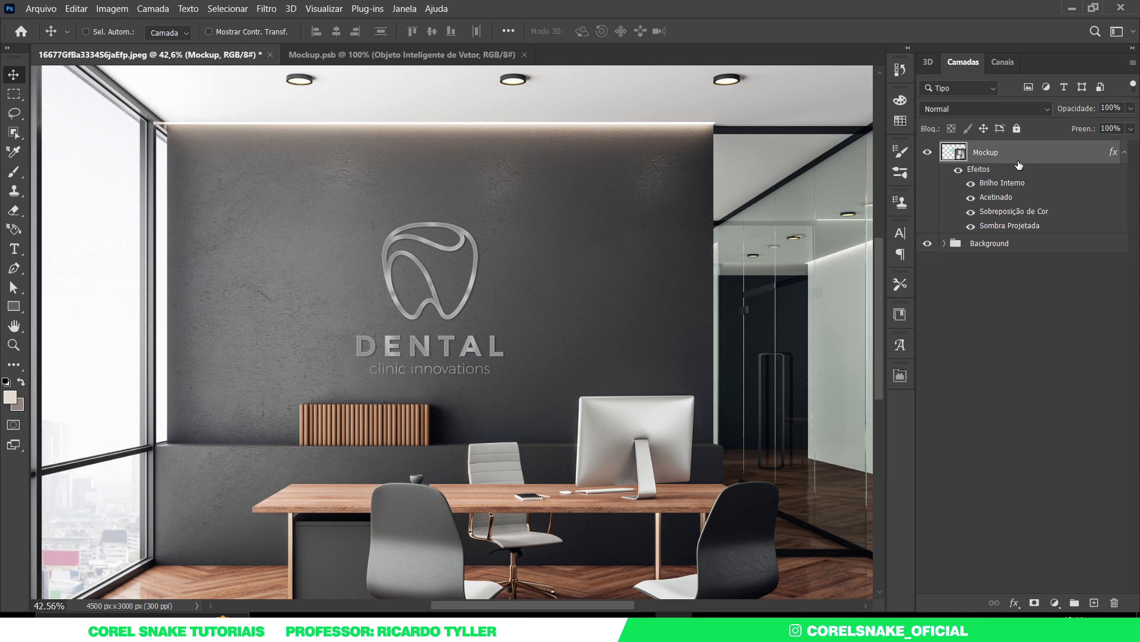
# - Wrap the Mockup layer in a new collapsed group named 'Mockup'
pyautogui.hotkey('ctrl', 'g')
pyautogui.doubleClick(992, 149)
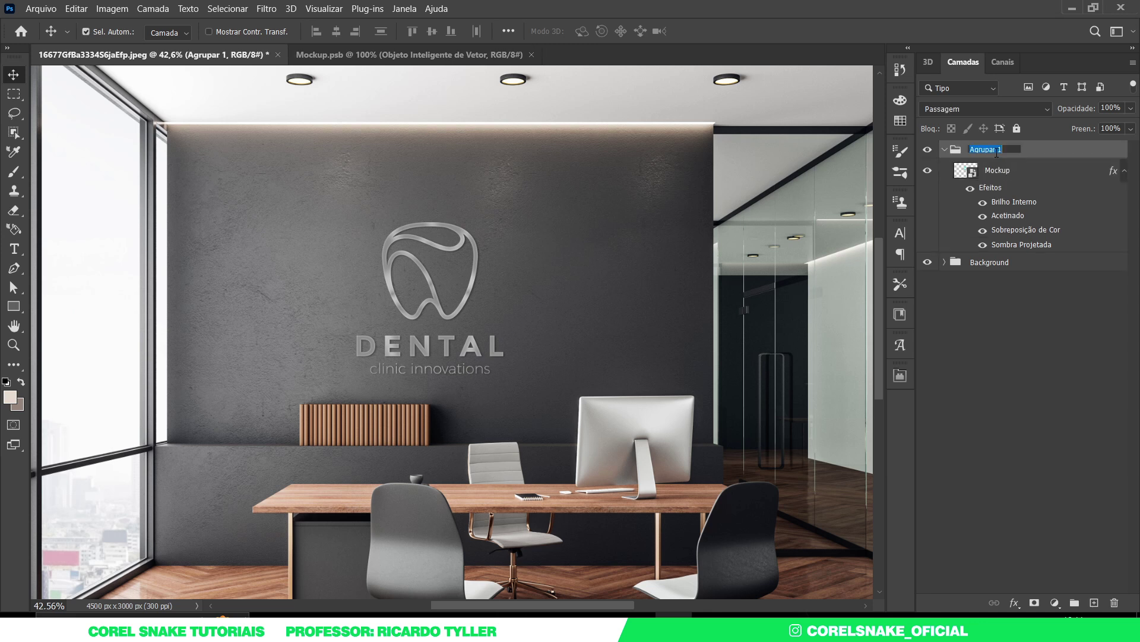
pyautogui.write('Mockup')
pyautogui.press('Return')
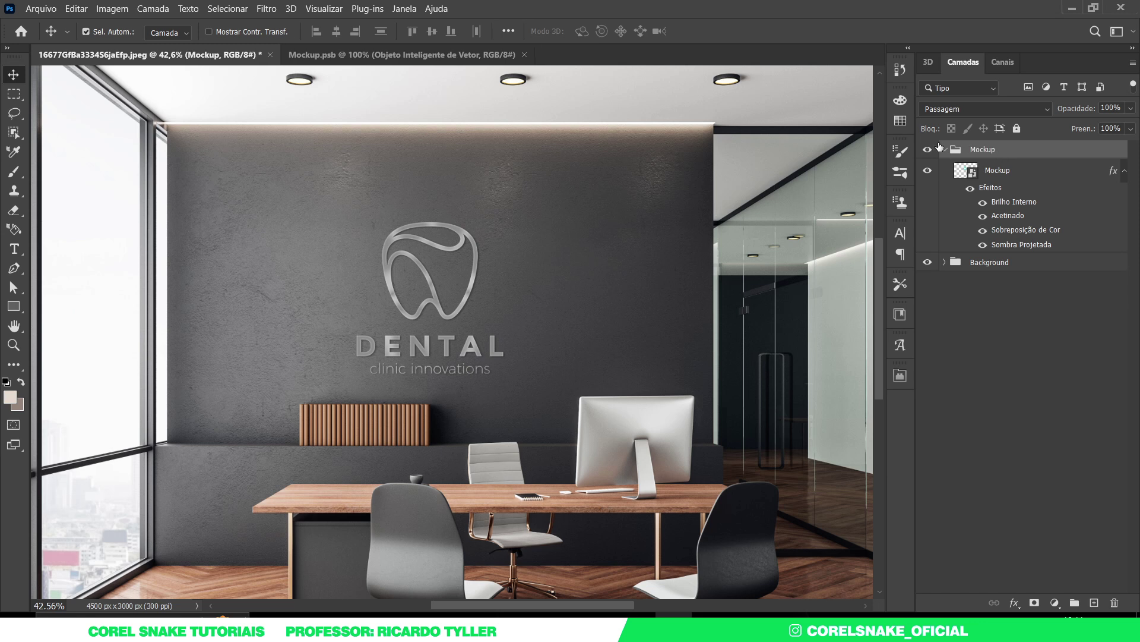
pyautogui.click(944, 149)
pyautogui.scroll(-3, 552, 290)
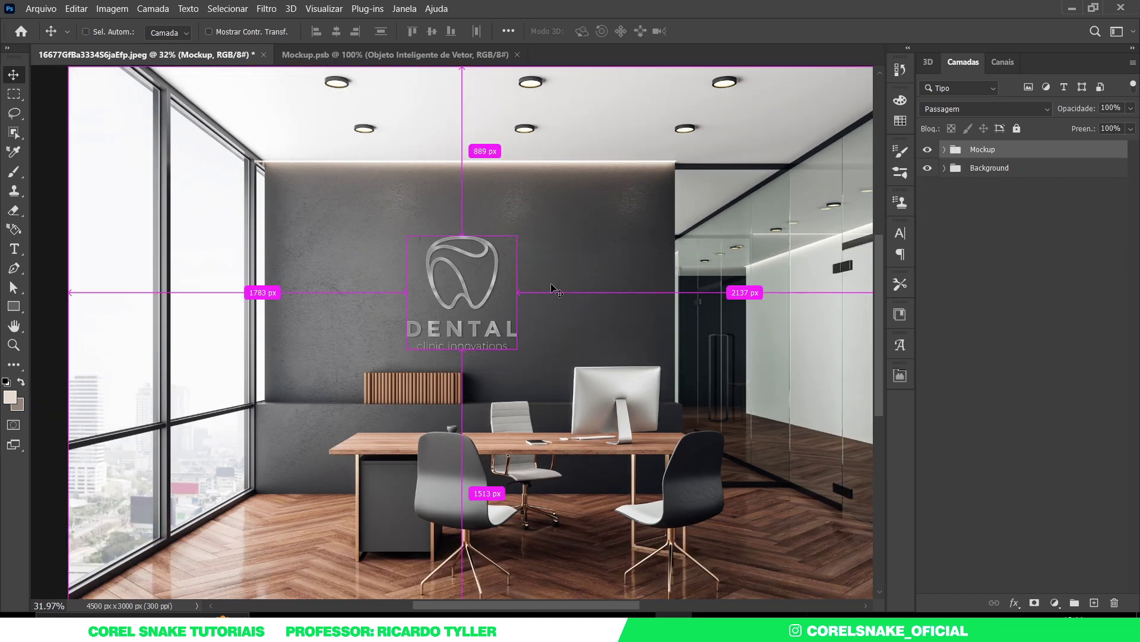
pyautogui.scroll(-1, 552, 289)
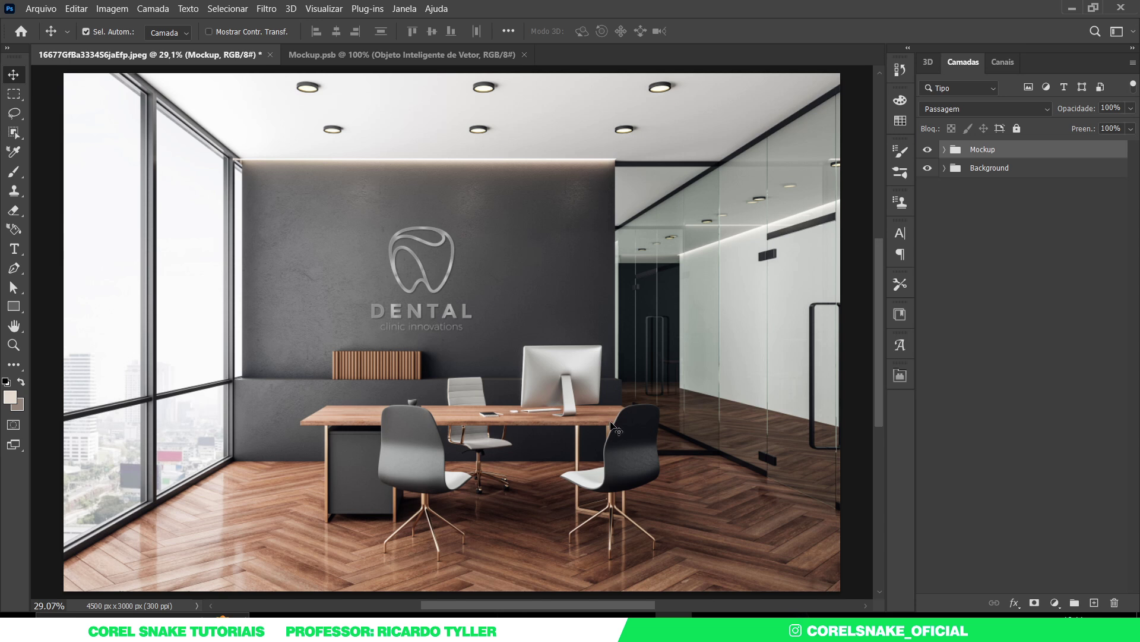
# - Duplicate the office background photo and clip the copy above the Mockup group
pyautogui.click(556, 263)
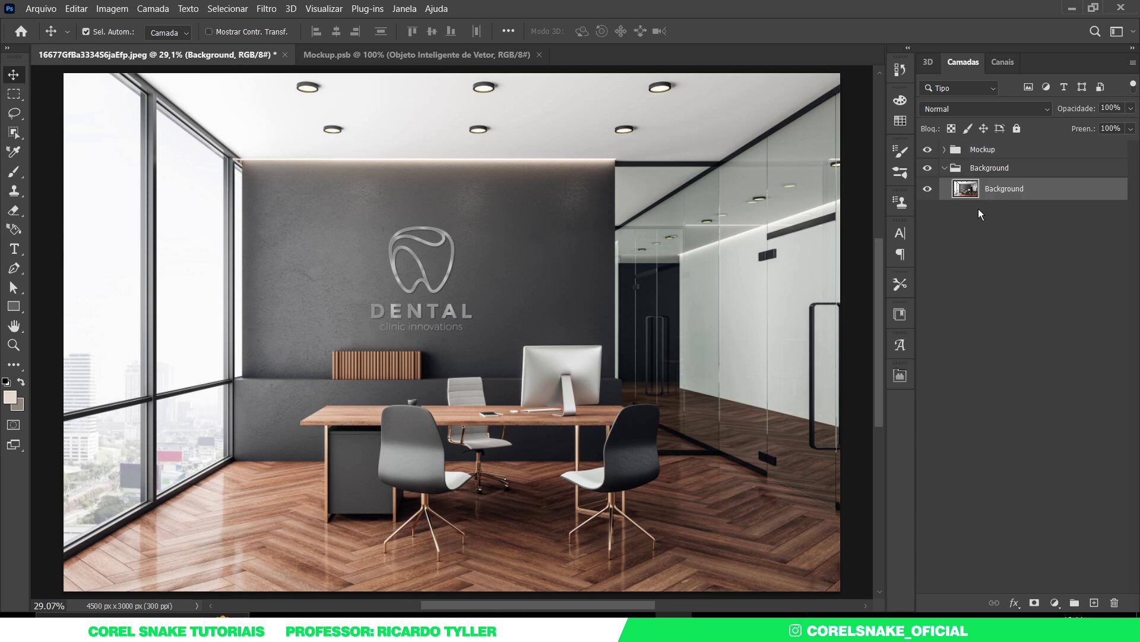
pyautogui.hotkey('ctrl', 'j')
pyautogui.moveTo(963, 189); pyautogui.dragTo(975, 144)
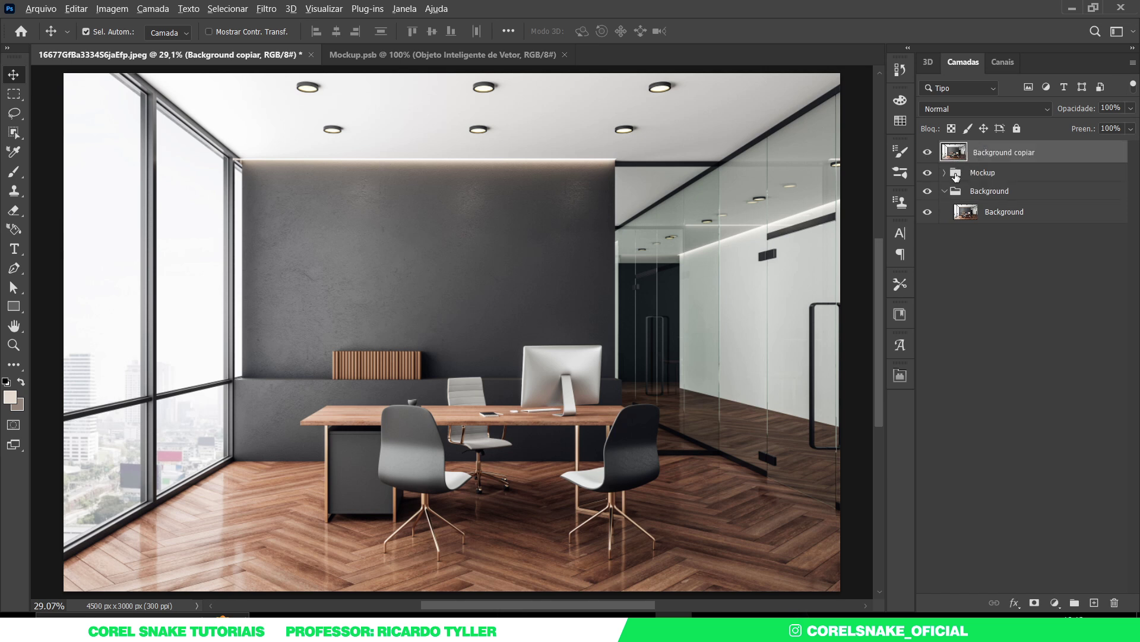
pyautogui.keyDown('alt'); pyautogui.click(958, 162); pyautogui.keyUp('alt')
# - After undoing an accidental background move, shift 'Background copiar' right across the logo
pyautogui.moveTo(398, 270); pyautogui.dragTo(667, 265)
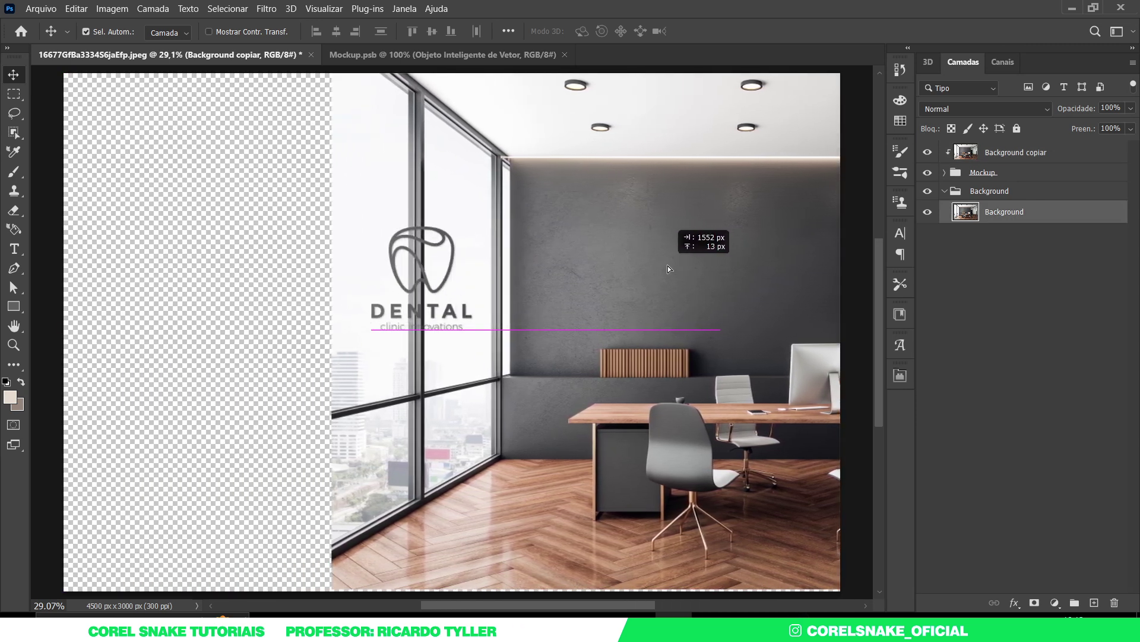
pyautogui.moveTo(668, 265); pyautogui.dragTo(675, 266)
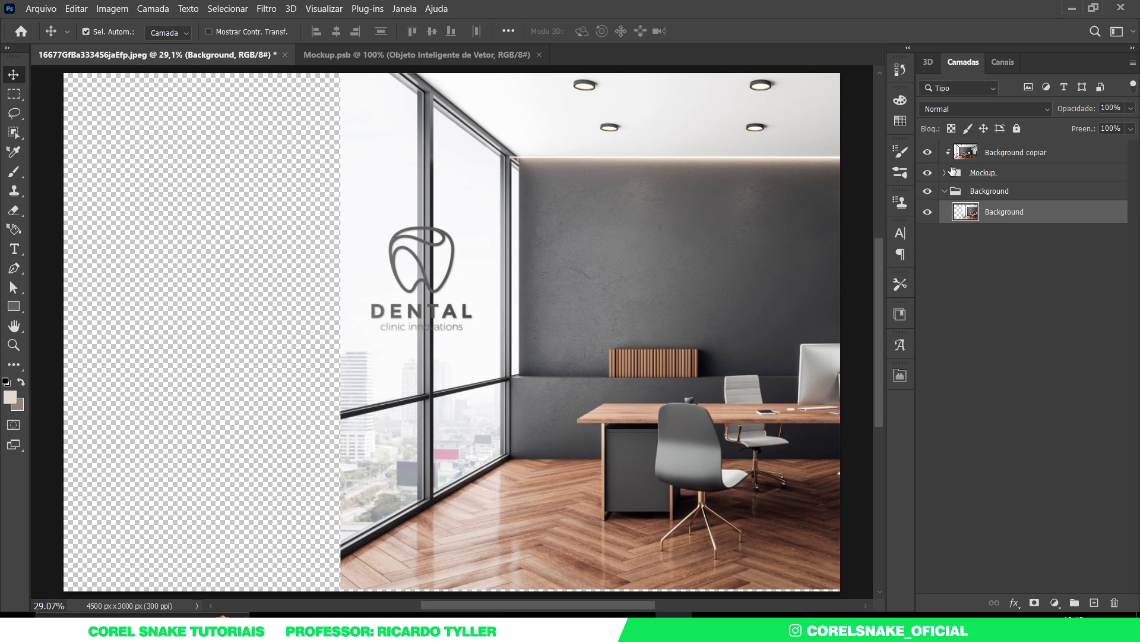
pyautogui.hotkey('ctrl', 'z')
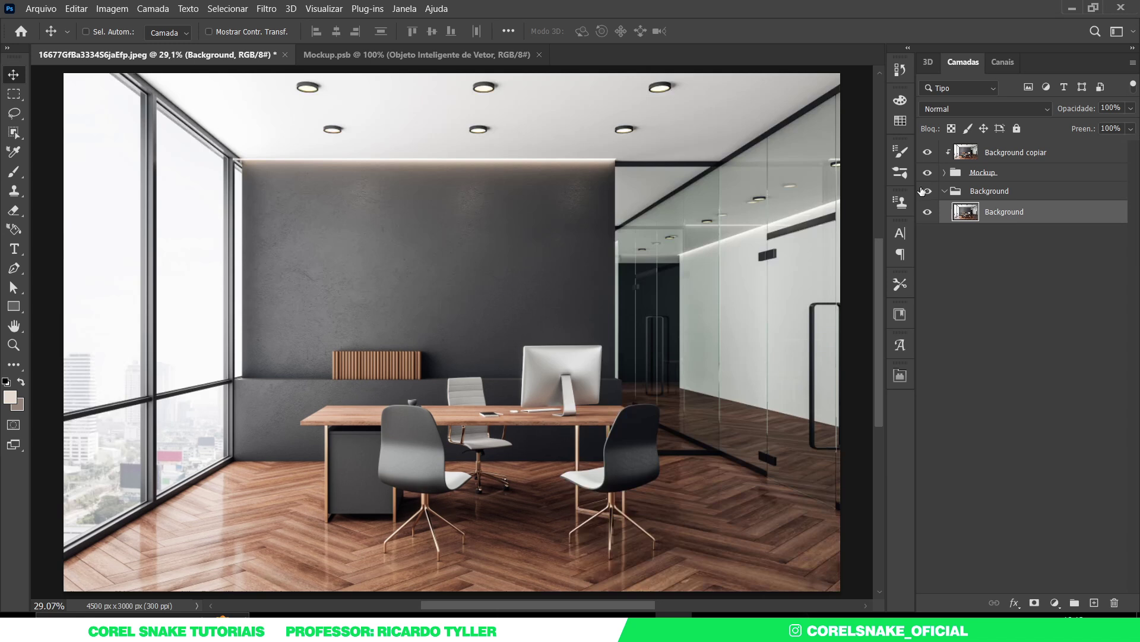
pyautogui.click(772, 221)
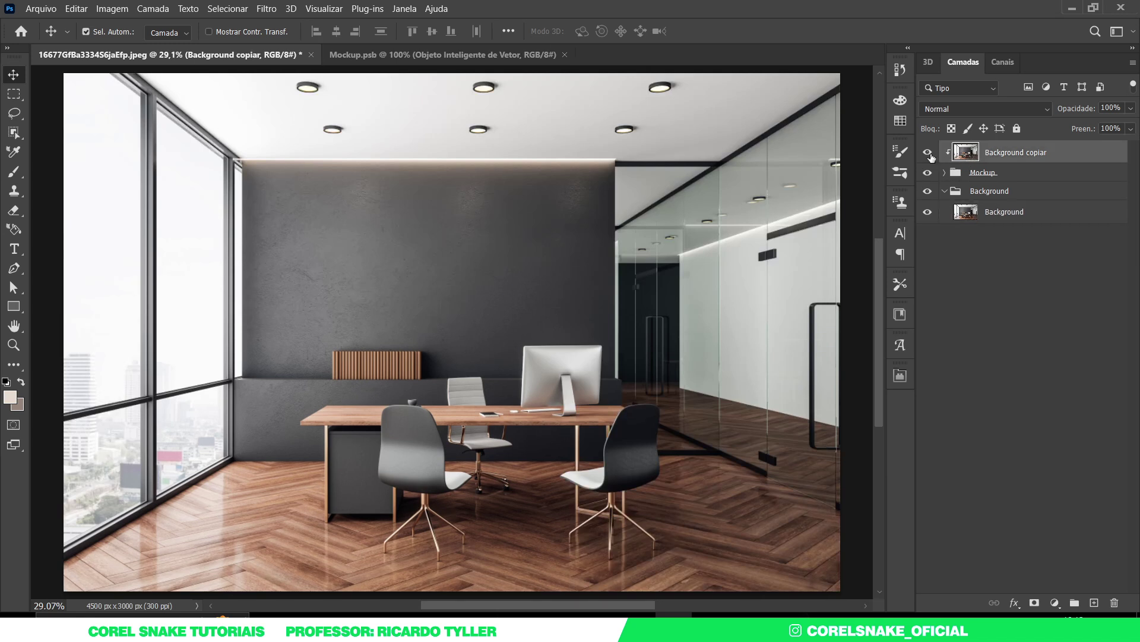
pyautogui.hotkey('ctrl', 't')
pyautogui.moveTo(267, 280); pyautogui.dragTo(540, 269)
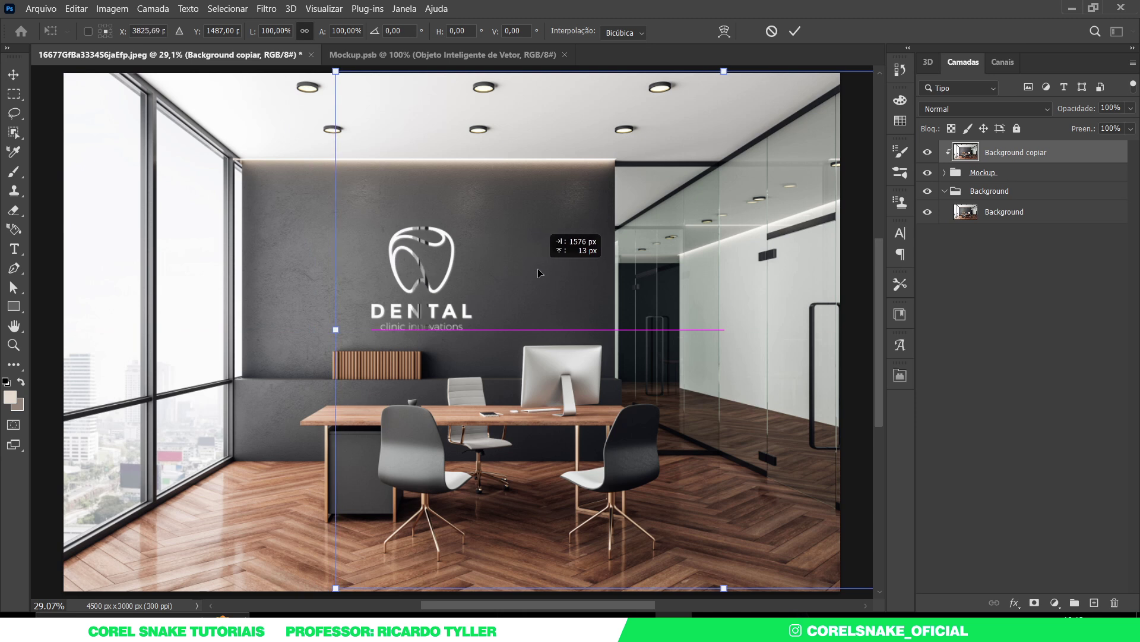
pyautogui.moveTo(539, 269); pyautogui.dragTo(537, 269)
pyautogui.press('Return')
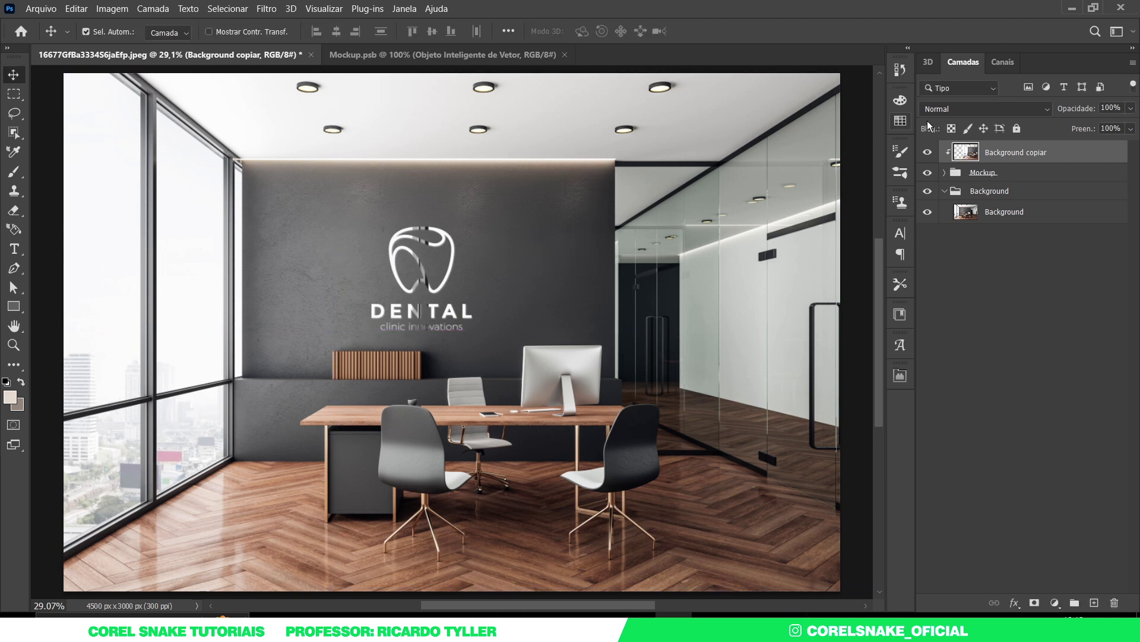
pyautogui.click(983, 108)
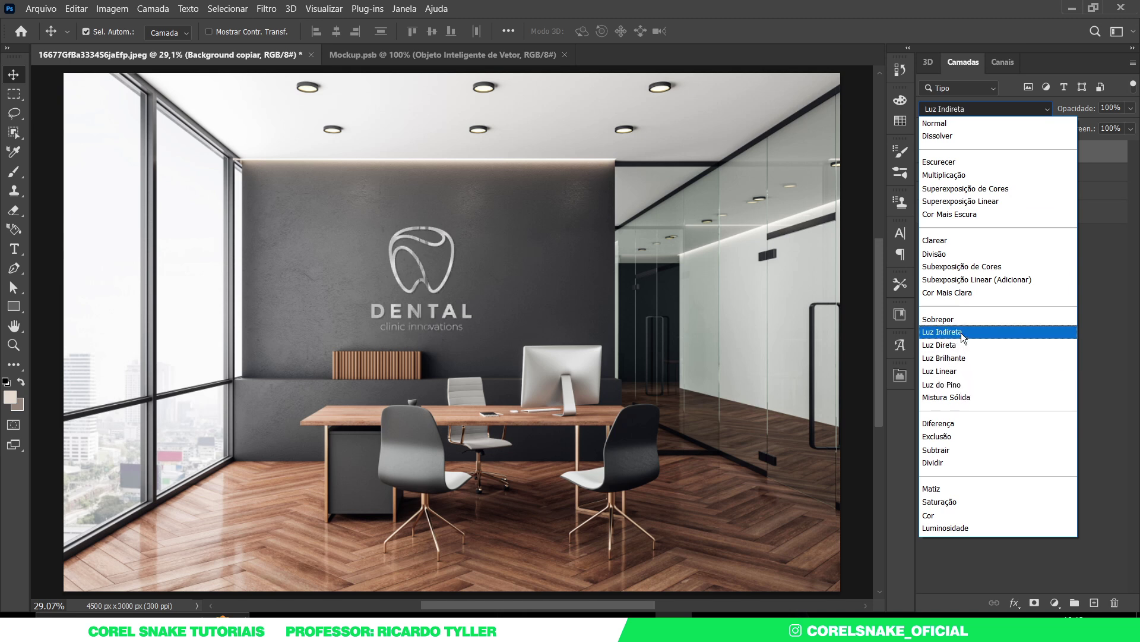
# - Set the reflection copy's blend mode to Luz Indireta (Soft Light)
pyautogui.click(961, 333)
pyautogui.hotkey('ctrl', 't')
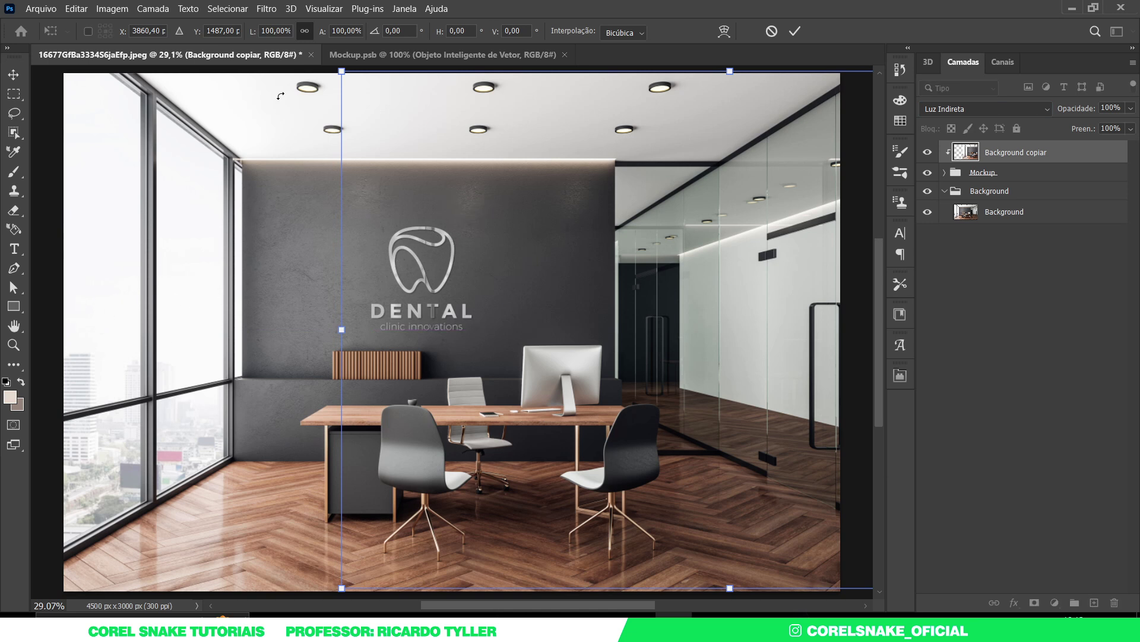
pyautogui.click(266, 8)
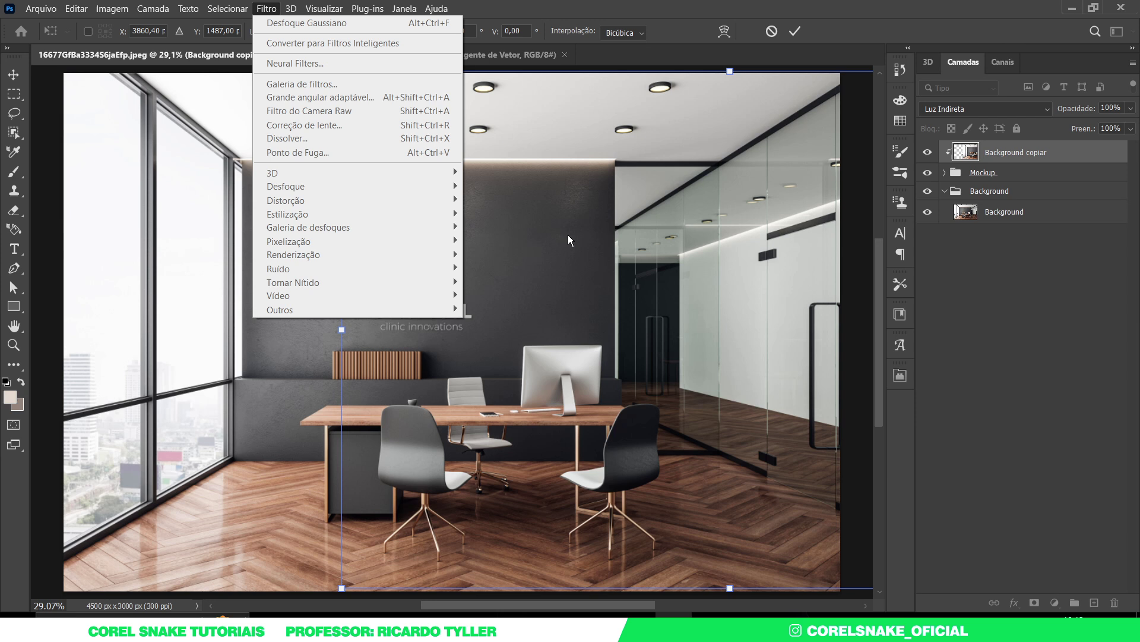
pyautogui.click(567, 239)
pyautogui.press('Return')
# - Soften the reflection copy with a 3,4-pixel Gaussian blur
pyautogui.click(267, 8)
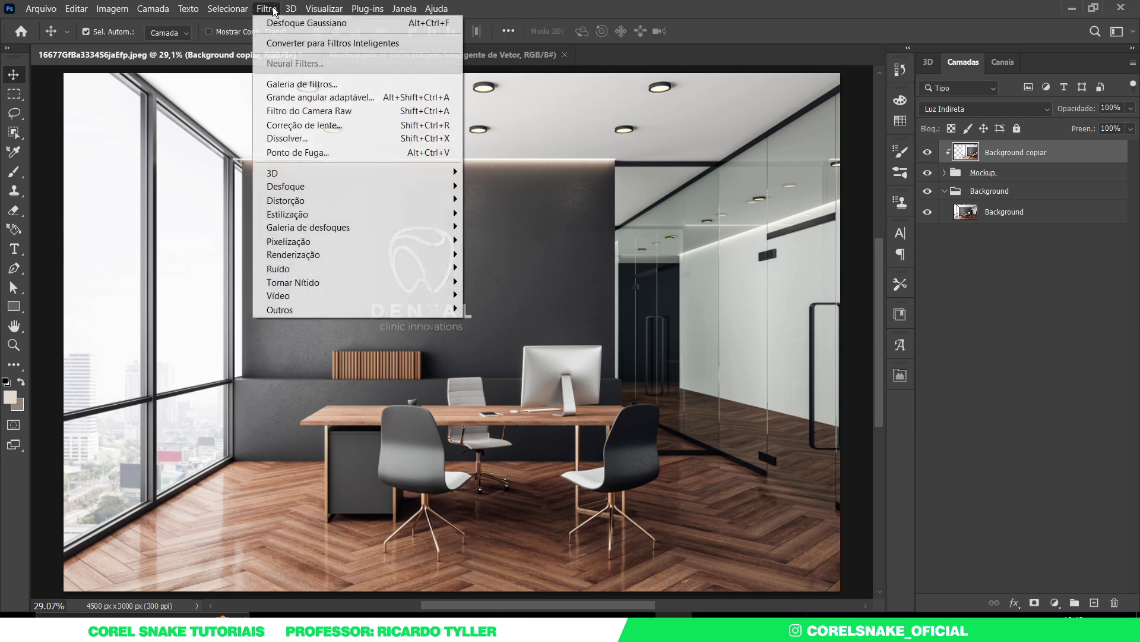
pyautogui.moveTo(286, 186)
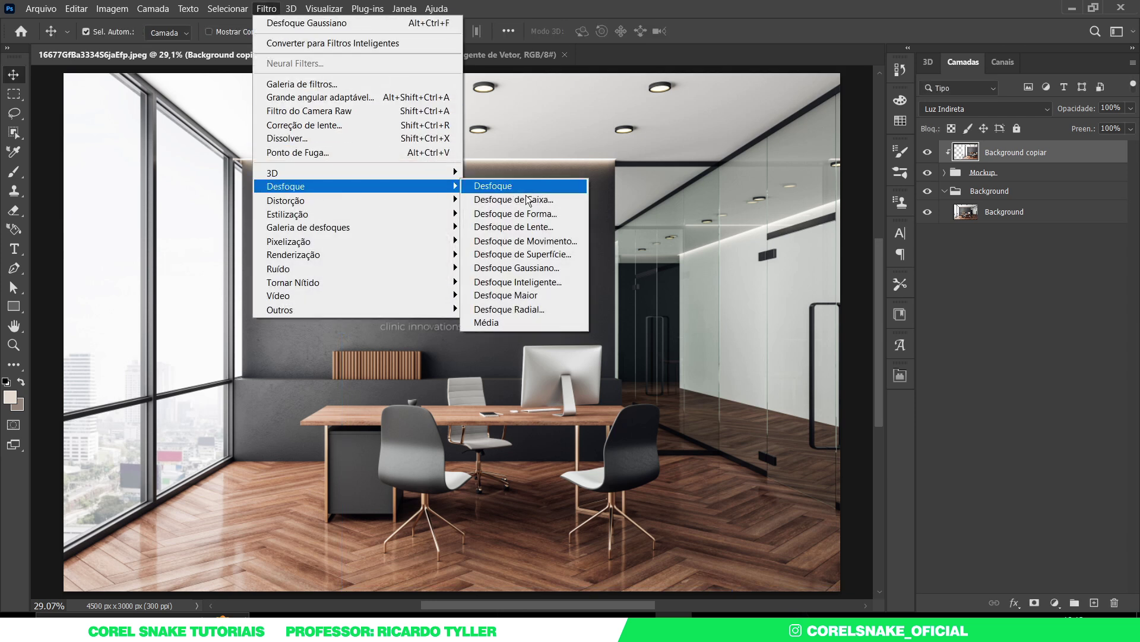
pyautogui.click(516, 268)
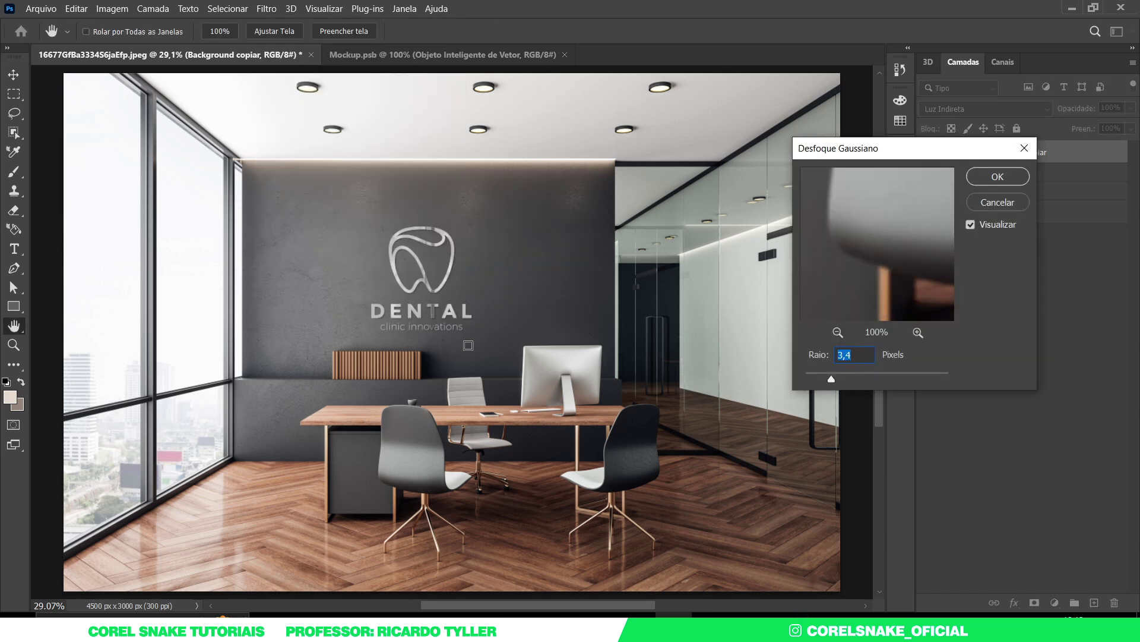
pyautogui.click(998, 176)
pyautogui.scroll(3, 457, 295)
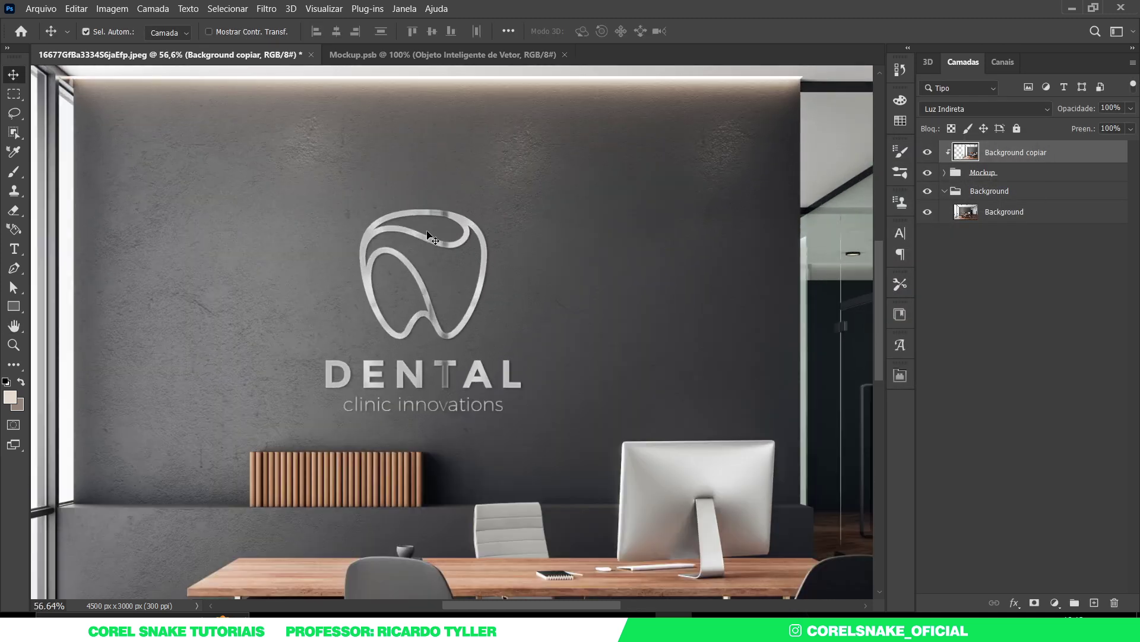
pyautogui.scroll(3, 458, 295)
pyautogui.scroll(-2, 361, 252)
pyautogui.scroll(-4, 357, 247)
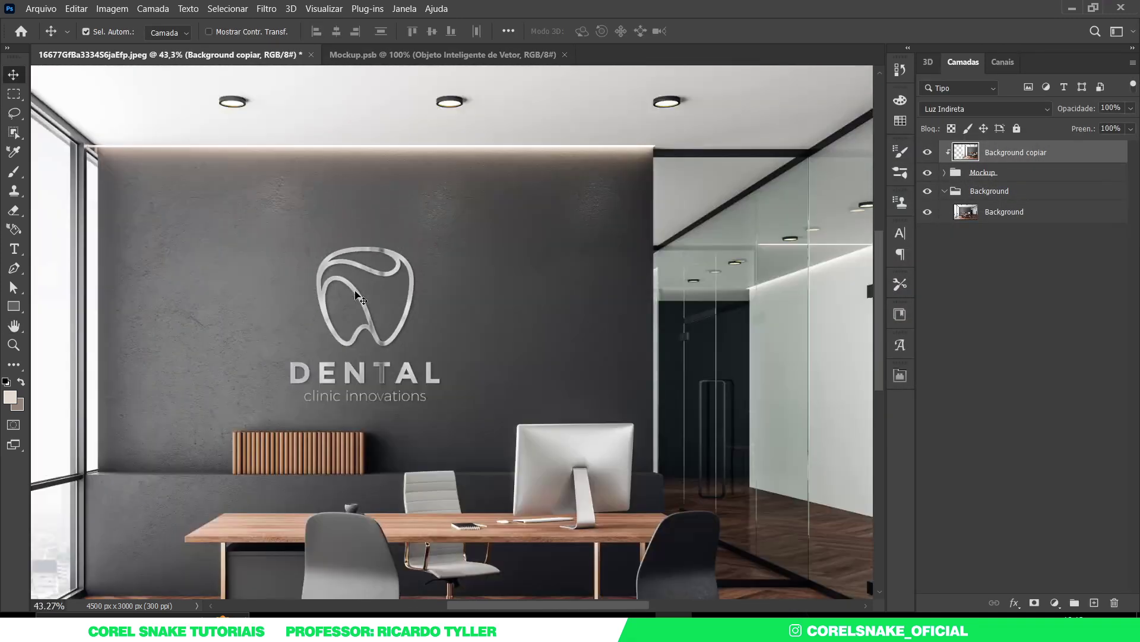
pyautogui.scroll(-2, 360, 297)
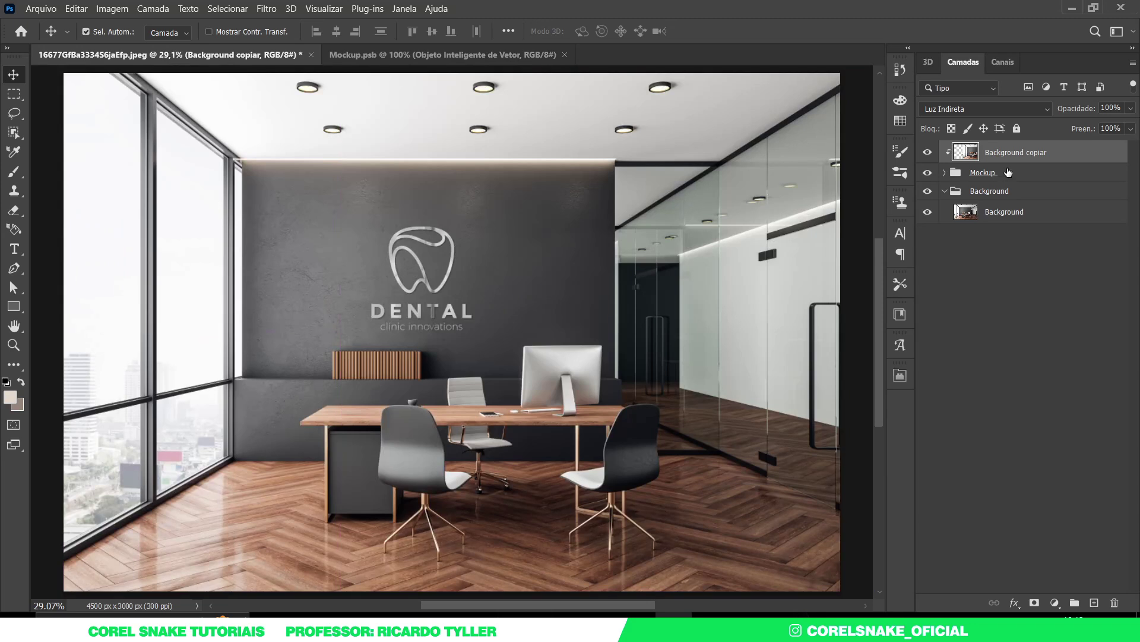
pyautogui.hotkey('ctrl', 'shift', 'n')
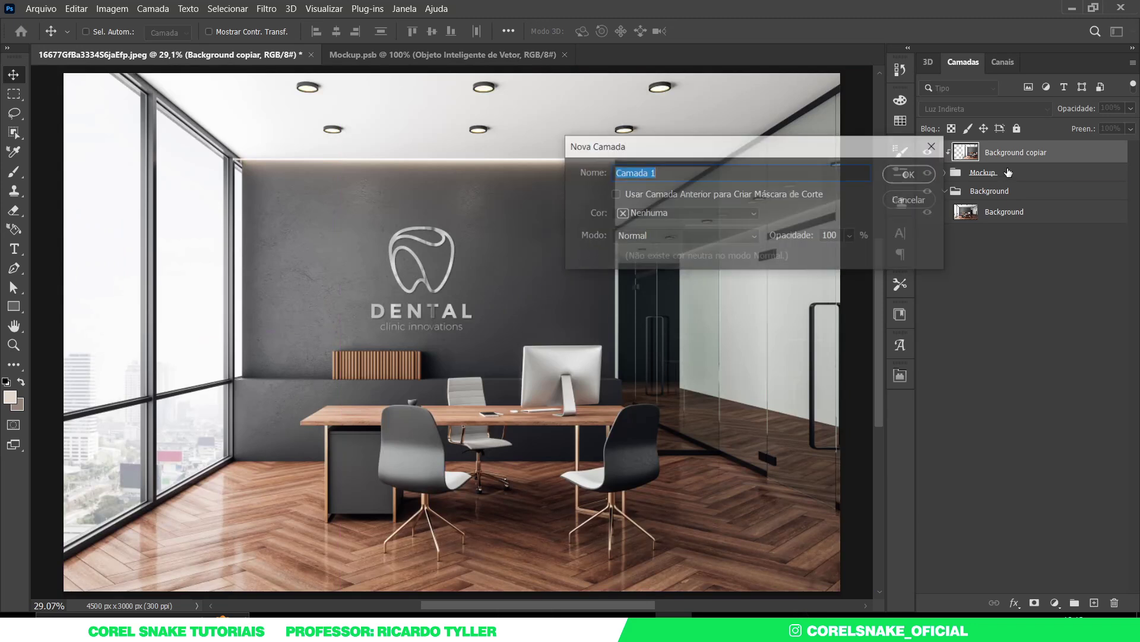
# - Create 'Camada 1' clipped to the reflection layer, briefly trying Divisão blending
pyautogui.press('Return')
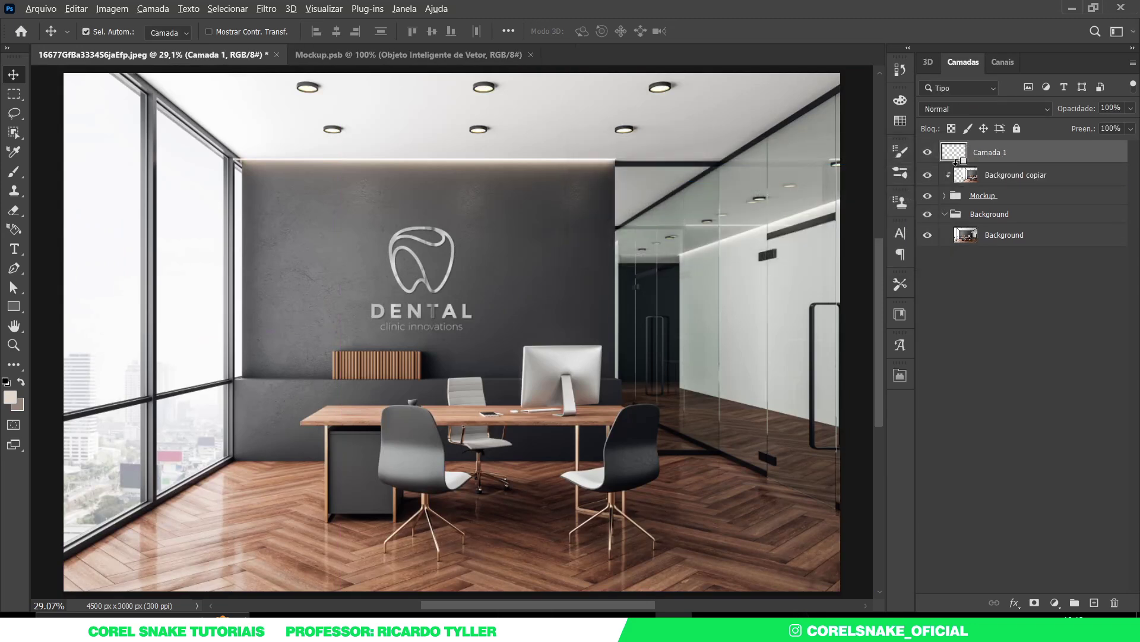
pyautogui.keyDown('alt'); pyautogui.click(964, 160); pyautogui.keyUp('alt')
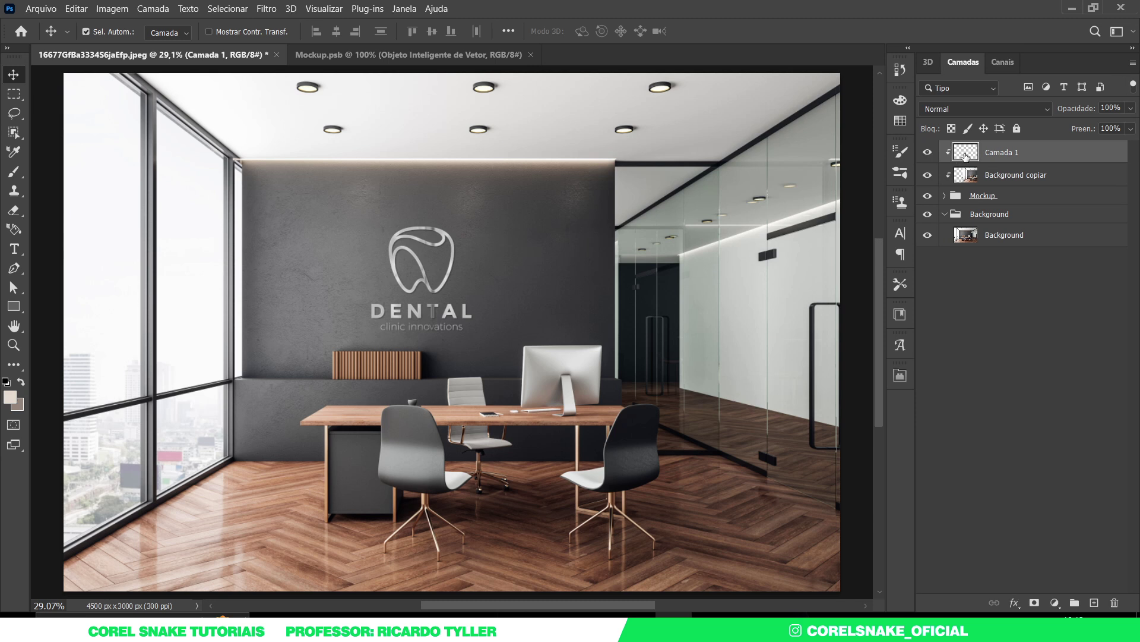
pyautogui.click(950, 108)
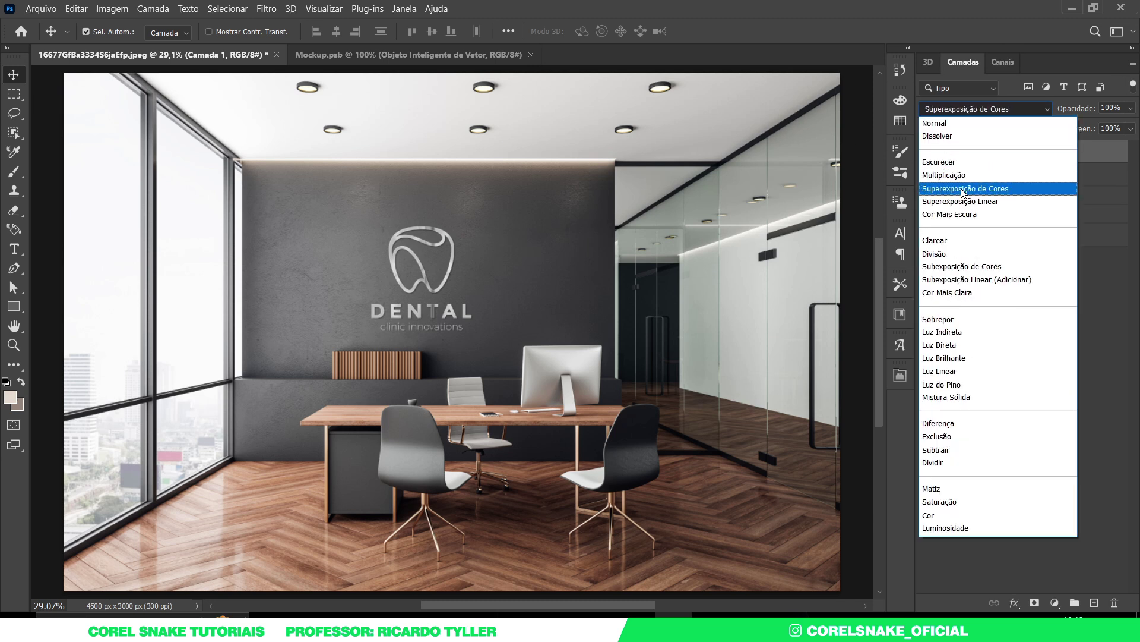
pyautogui.click(946, 255)
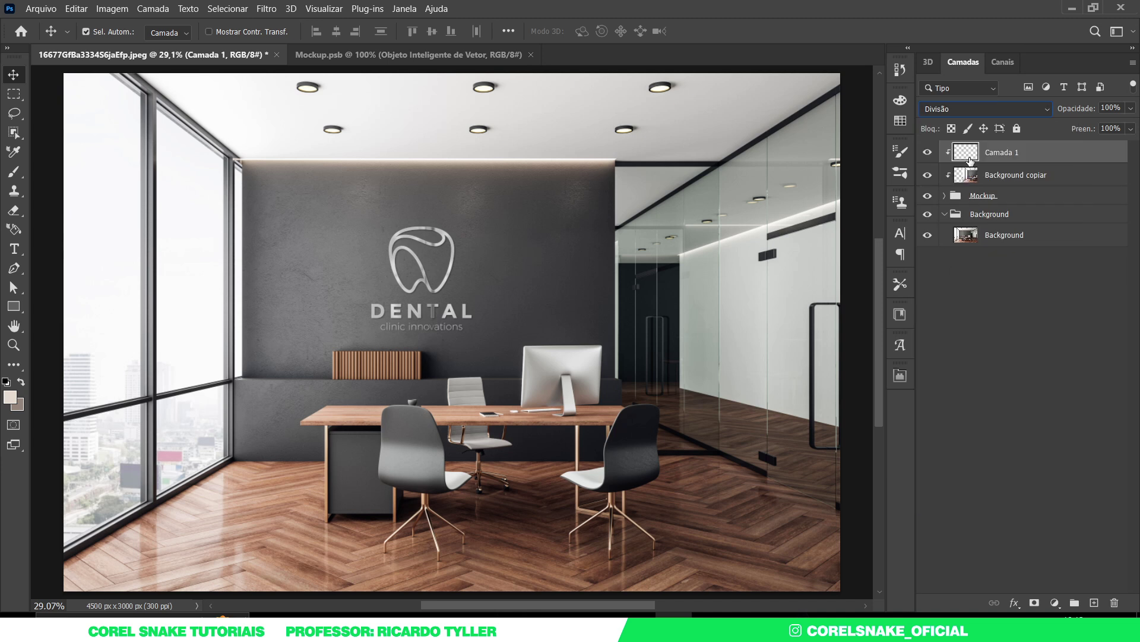
pyautogui.click(956, 108)
pyautogui.click(58, 318)
pyautogui.press('b')
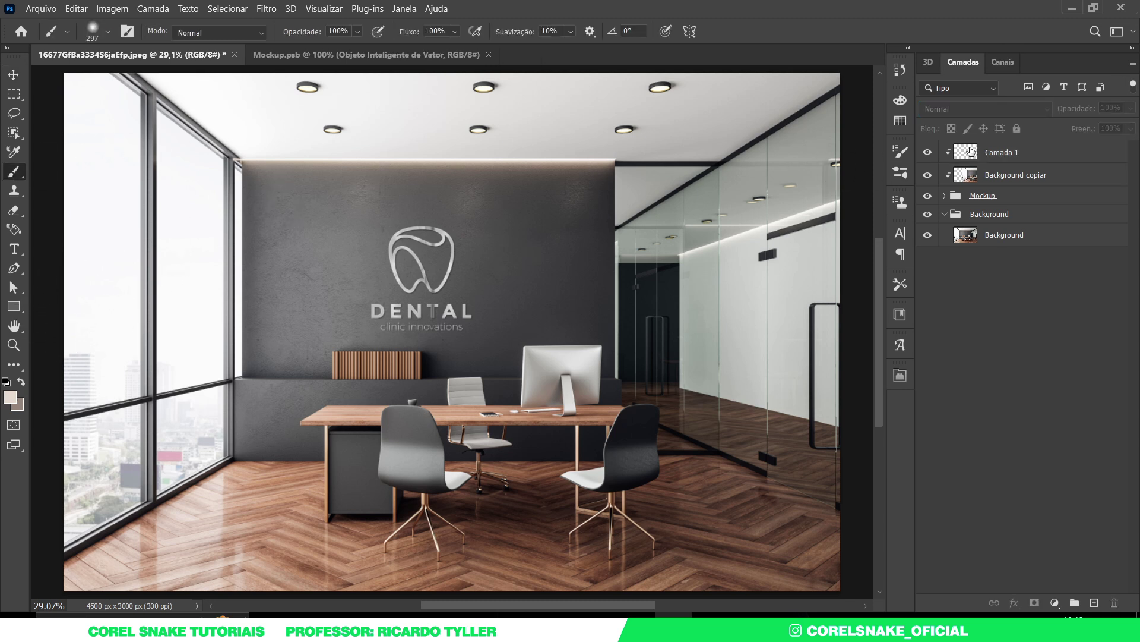
pyautogui.click(972, 153)
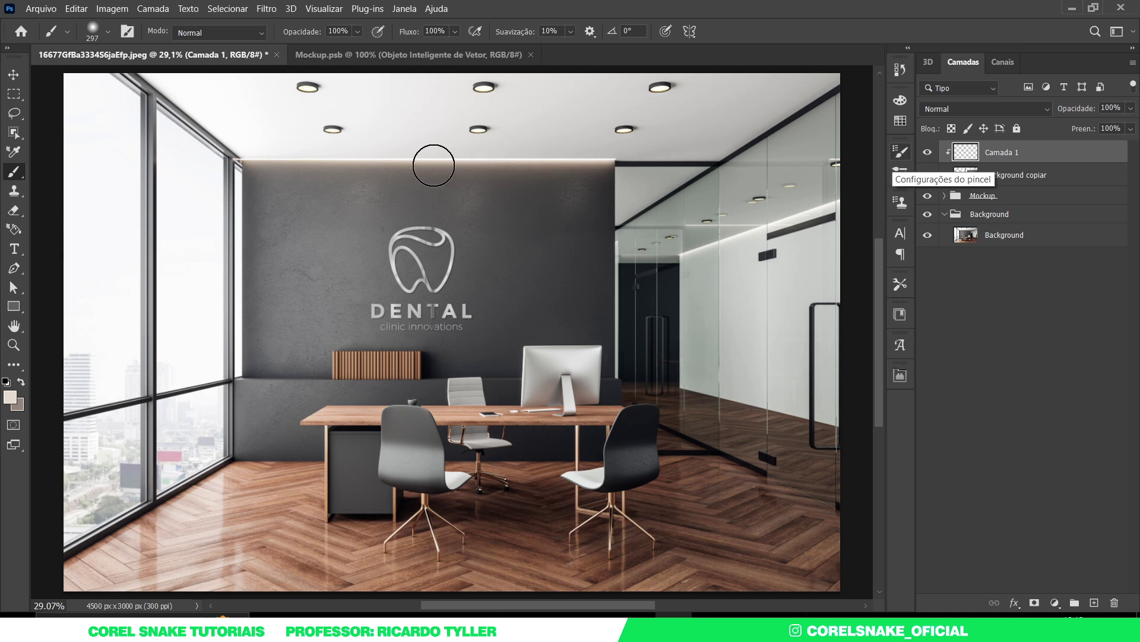
# - Set Camada 1 to Superexposição Linear blending at 47% opacity
pyautogui.scroll(2, 440, 171)
pyautogui.scroll(5, 428, 153)
pyautogui.scroll(3, 421, 151)
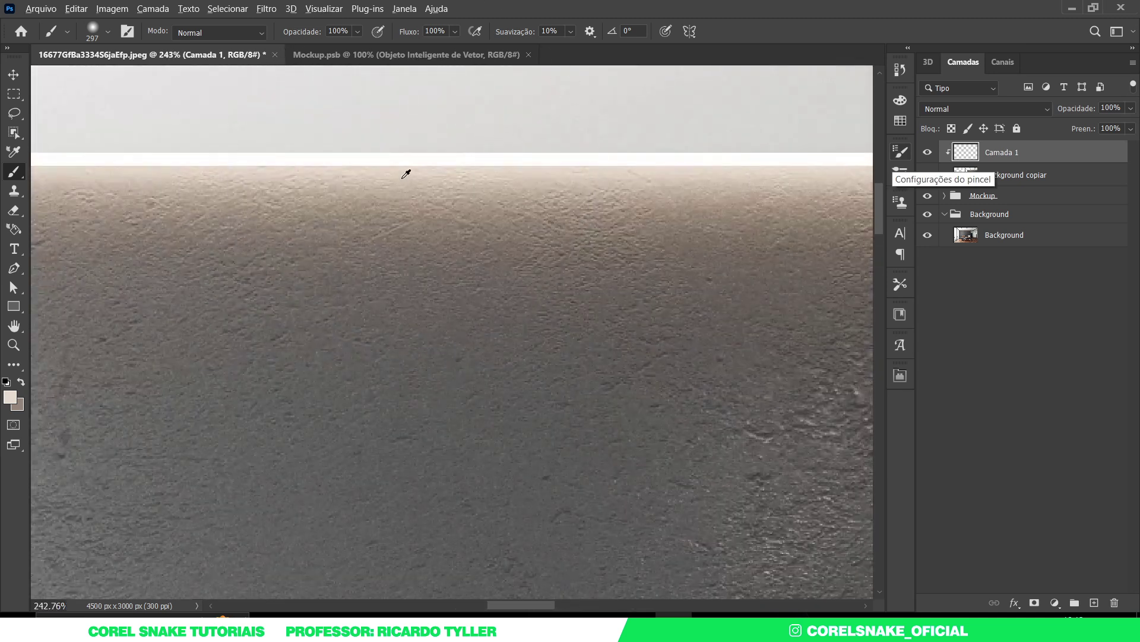
pyautogui.scroll(-4, 407, 178)
pyautogui.scroll(-4, 407, 191)
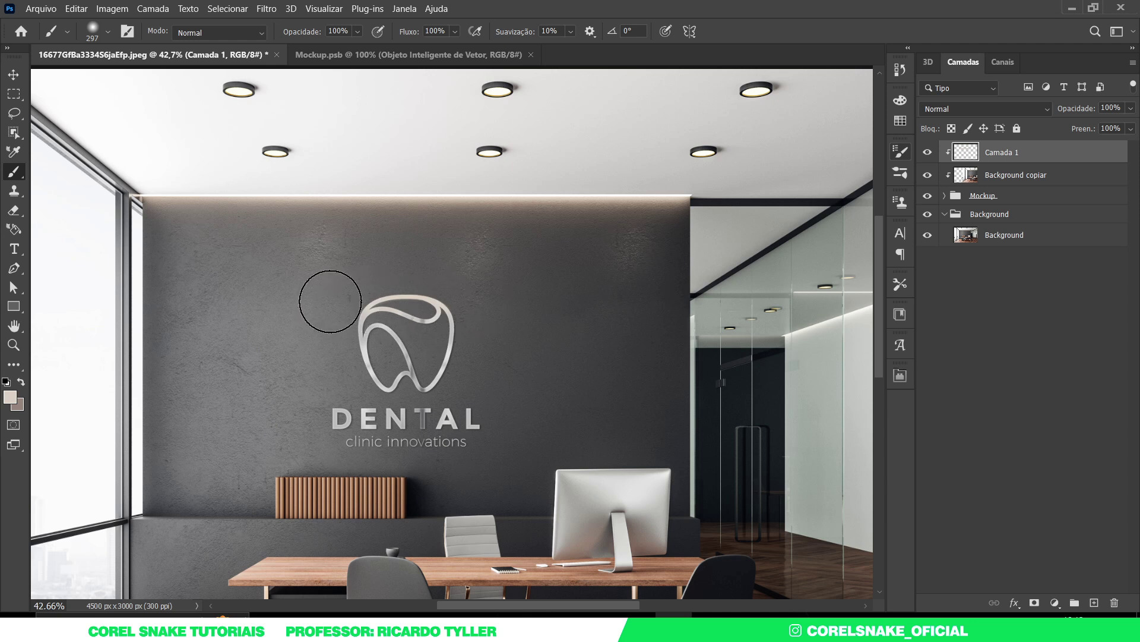
pyautogui.click(932, 109)
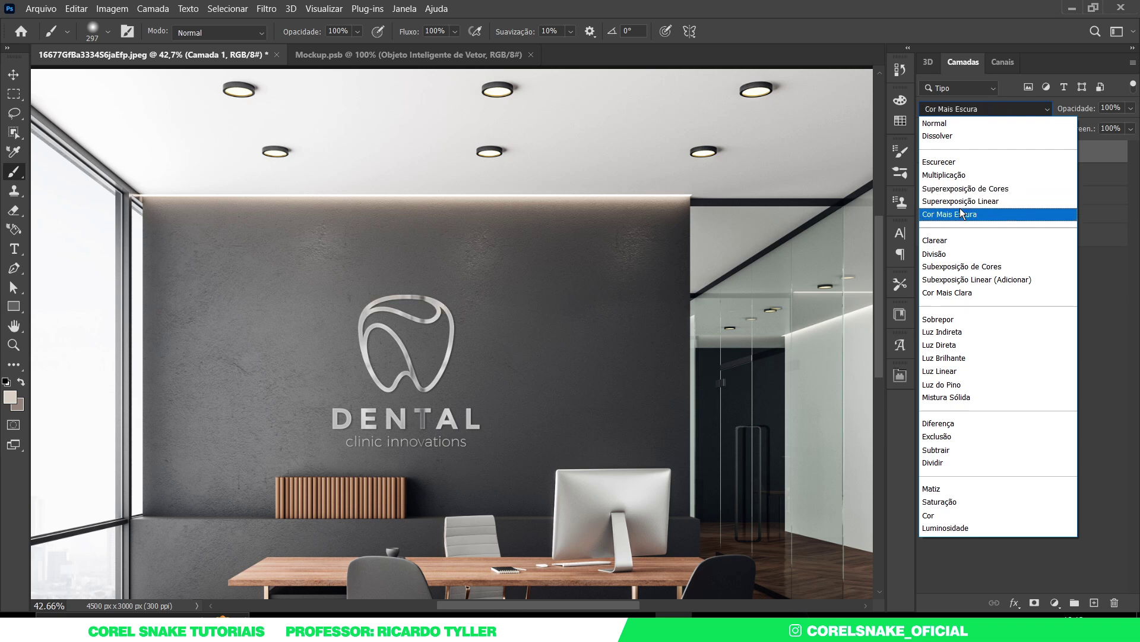
pyautogui.click(961, 201)
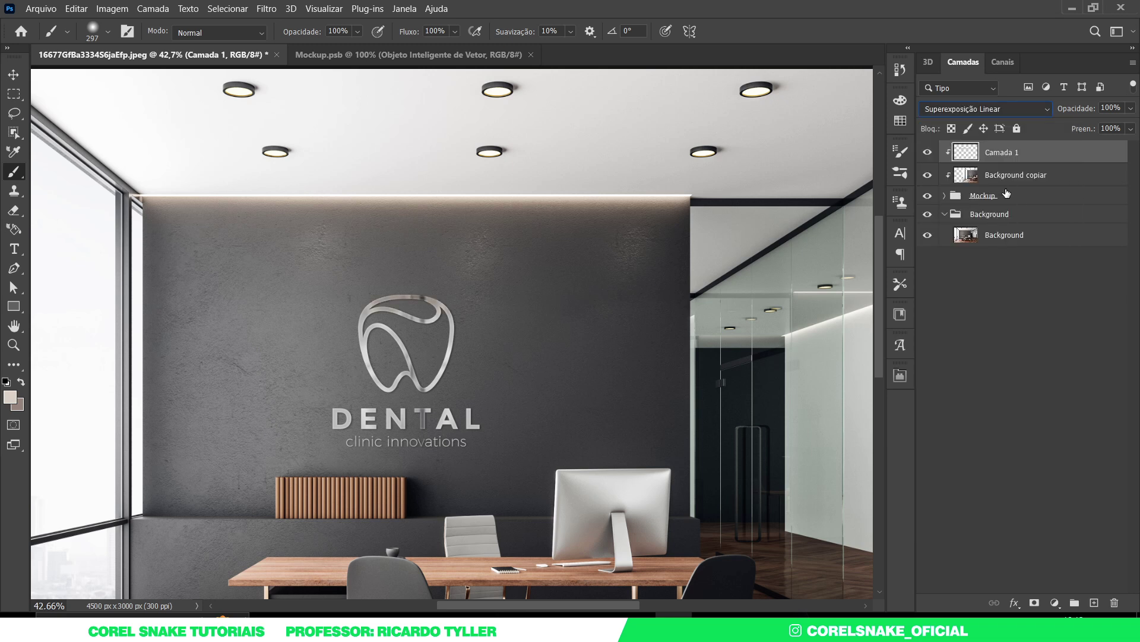
pyautogui.click(1131, 108)
pyautogui.moveTo(1132, 123); pyautogui.dragTo(1118, 126)
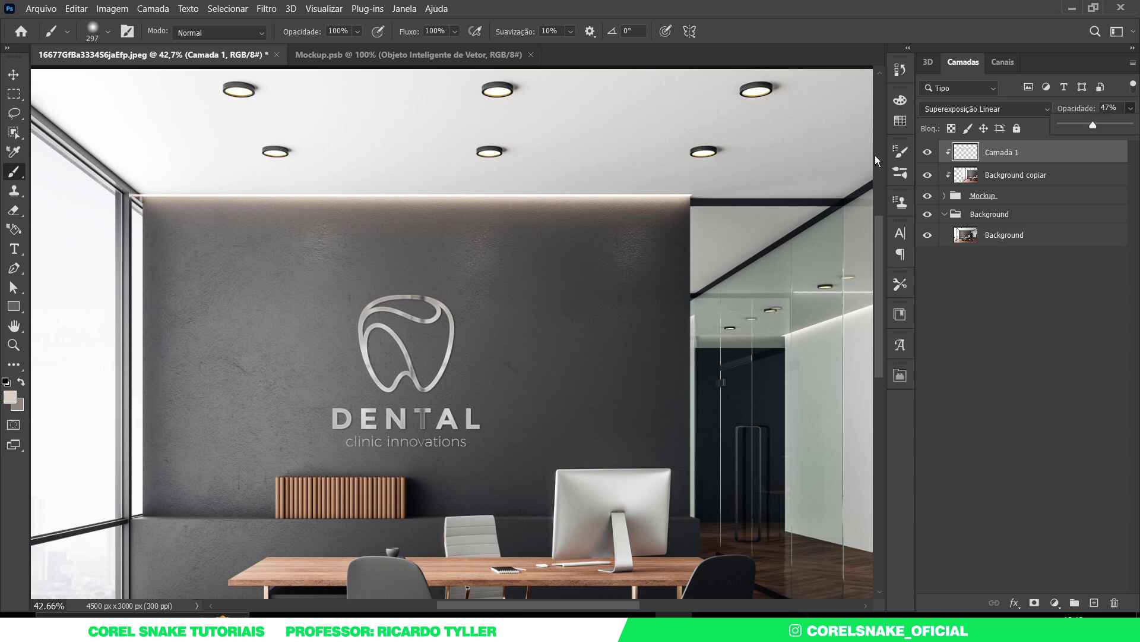
pyautogui.scroll(-2, 412, 244)
pyautogui.scroll(-1, 408, 245)
pyautogui.scroll(-1, 407, 245)
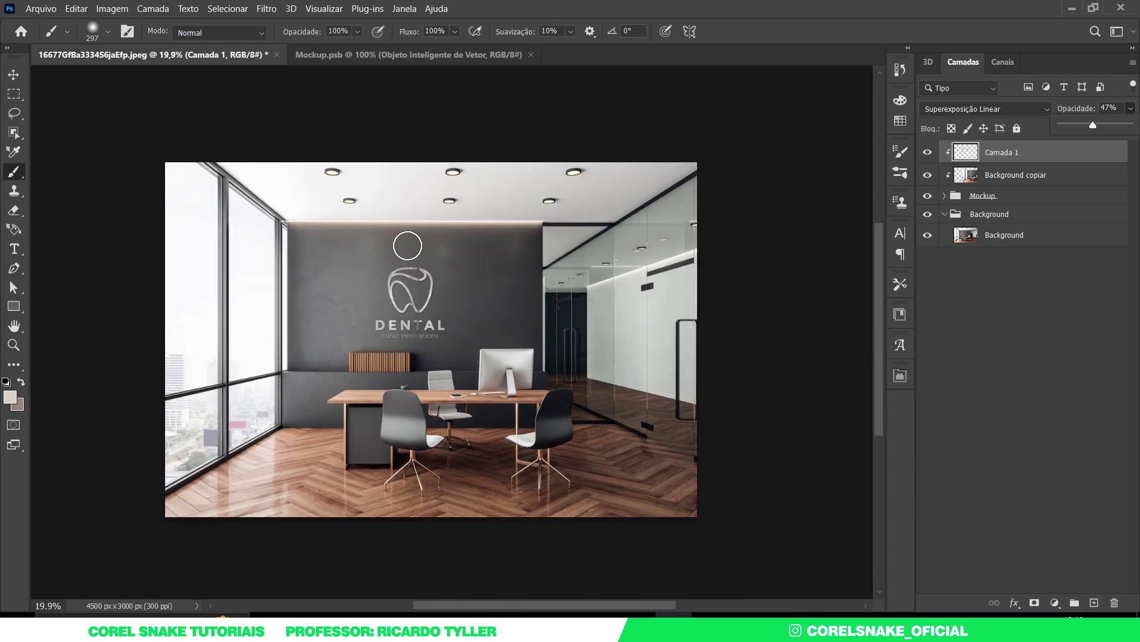
# - Group the Mockup group, 'Background copiar' and Camada 1 into a new group named 'Mockup'
pyautogui.press('v')
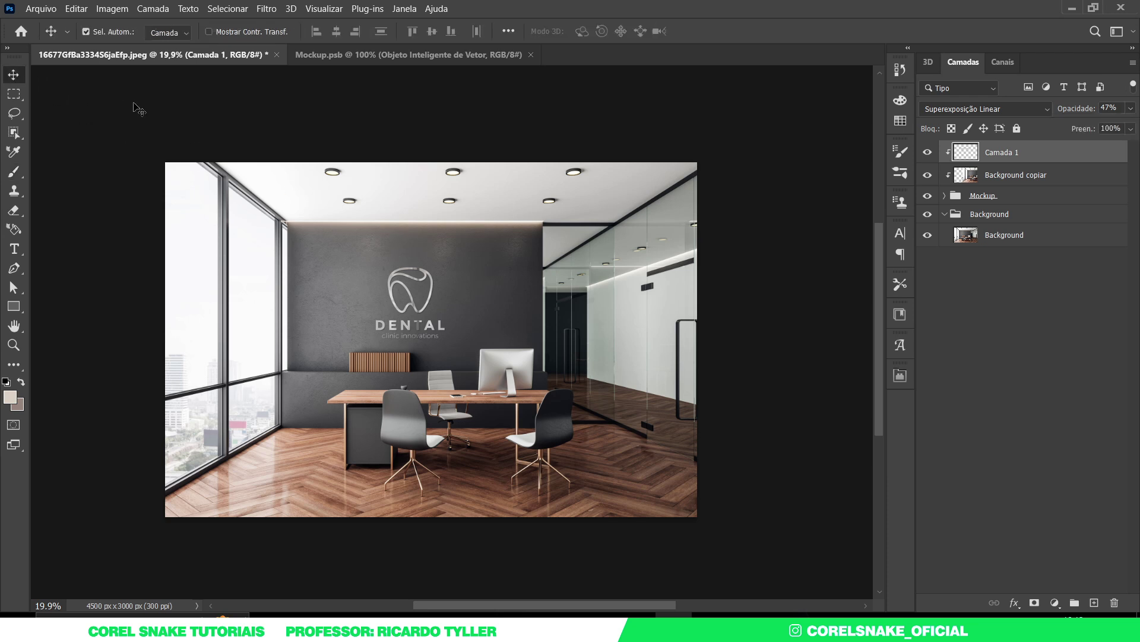
pyautogui.click(125, 106)
pyautogui.hotkey('ctrl', '0')
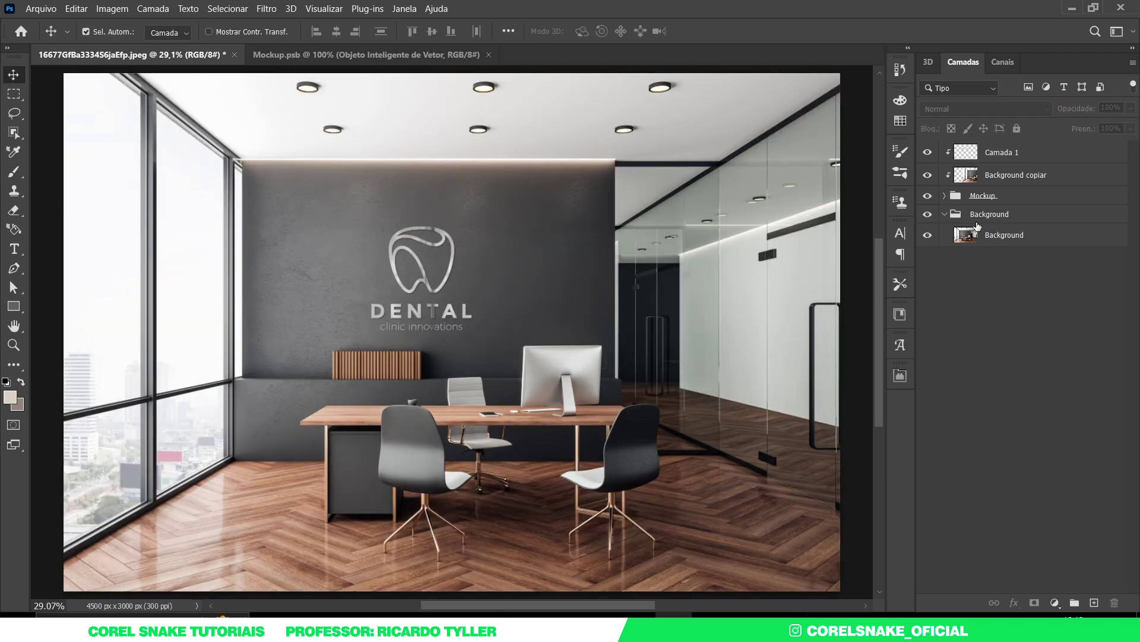
pyautogui.click(992, 196)
pyautogui.keyDown('shift'); pyautogui.click(1012, 148); pyautogui.keyUp('shift')
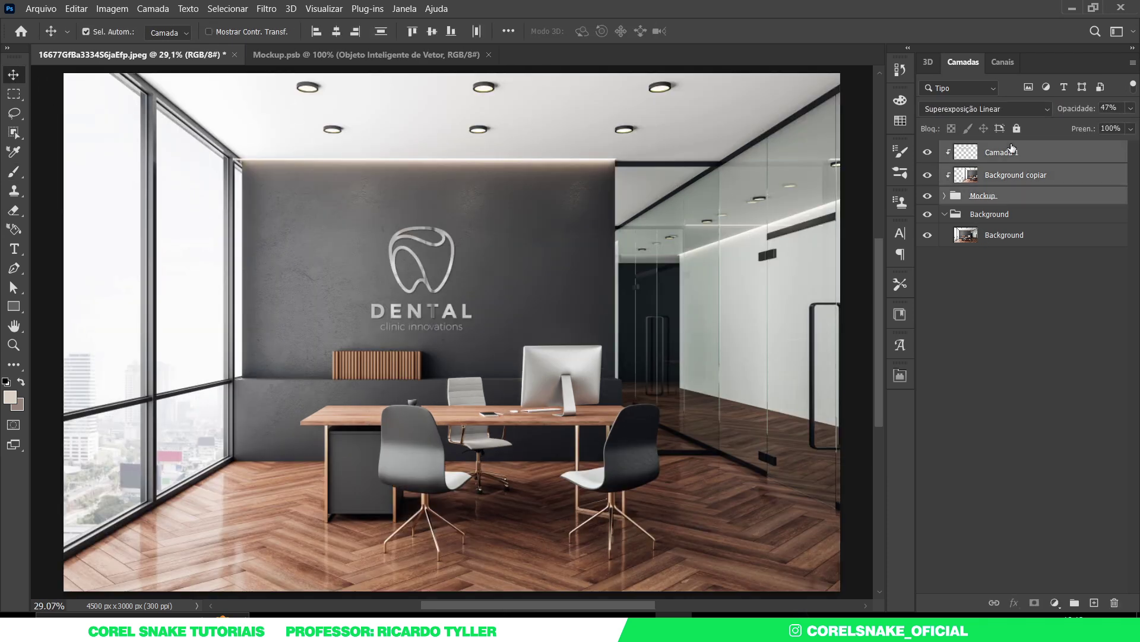
pyautogui.hotkey('ctrl', 'g')
pyautogui.doubleClick(990, 151)
pyautogui.write('Mockup')
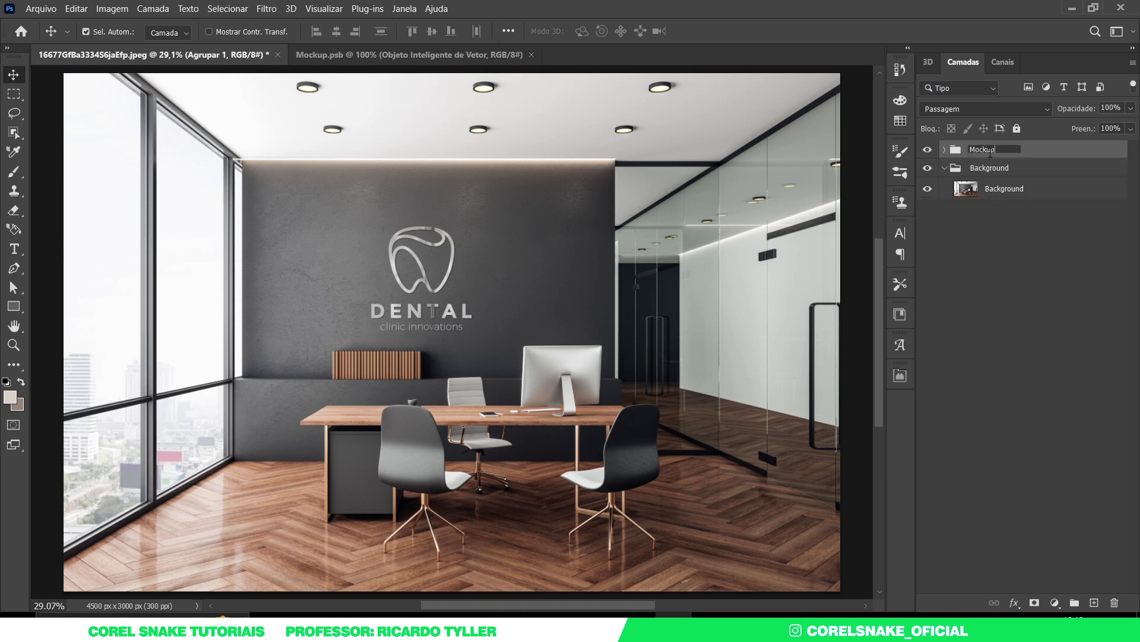
pyautogui.press('Return')
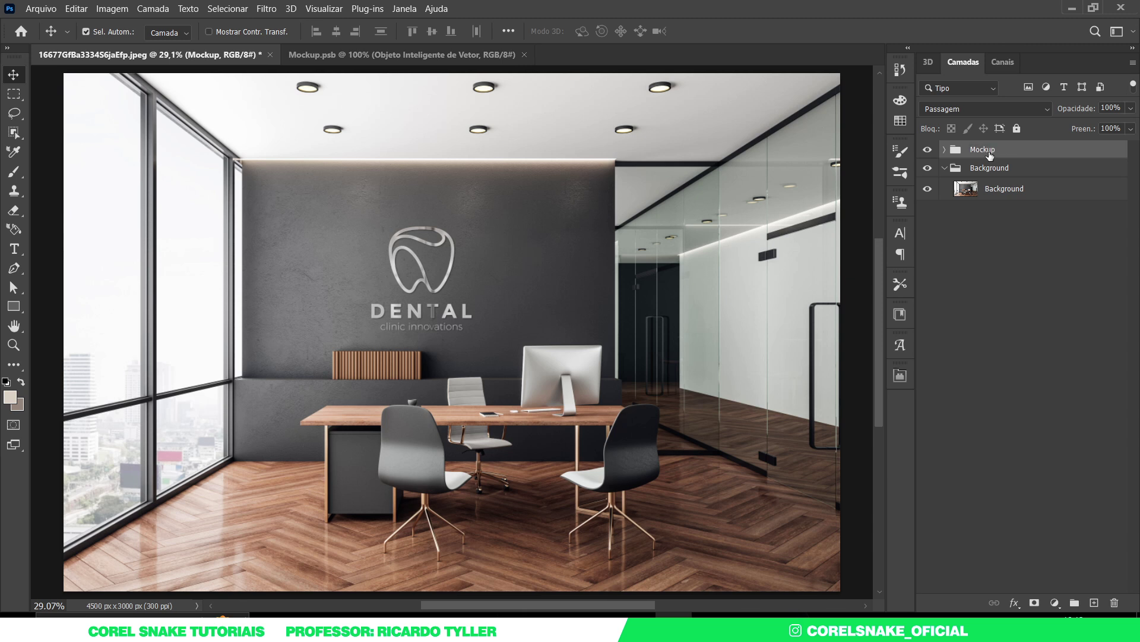
# - Duplicate the Mockup smart object, hide the copy and move it to the top of the stack
pyautogui.click(944, 168)
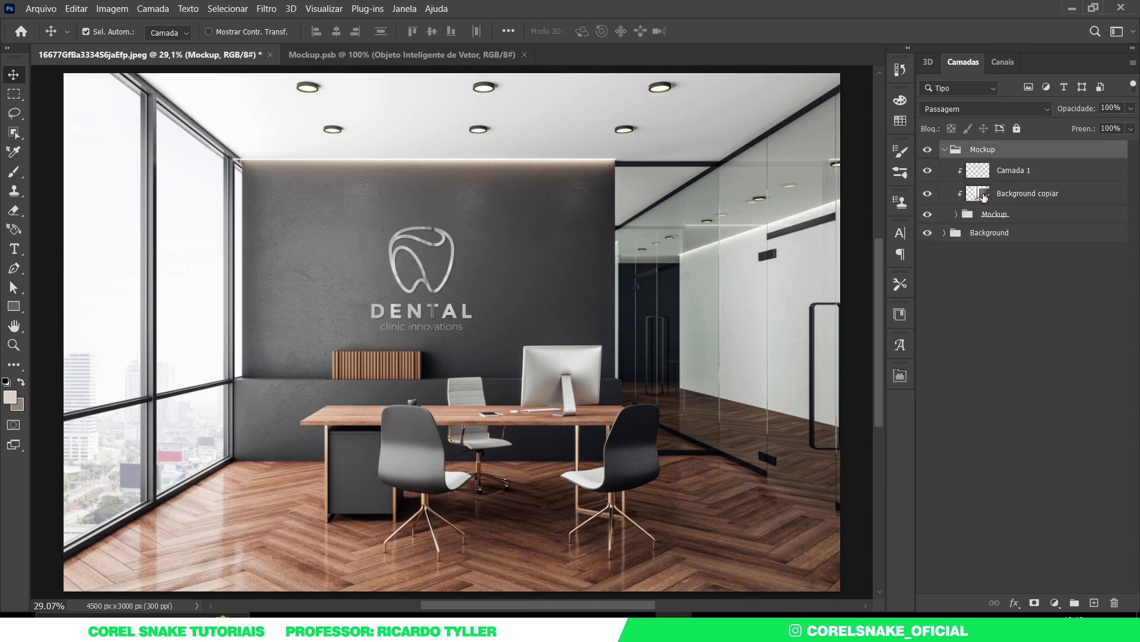
pyautogui.click(957, 214)
pyautogui.click(989, 236)
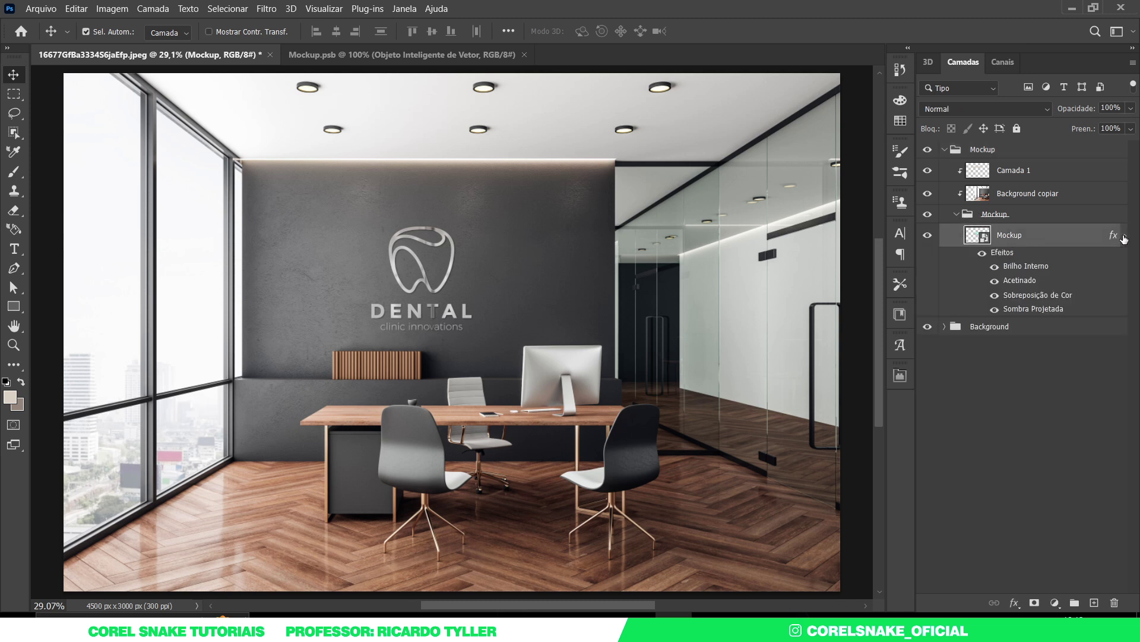
pyautogui.click(1124, 235)
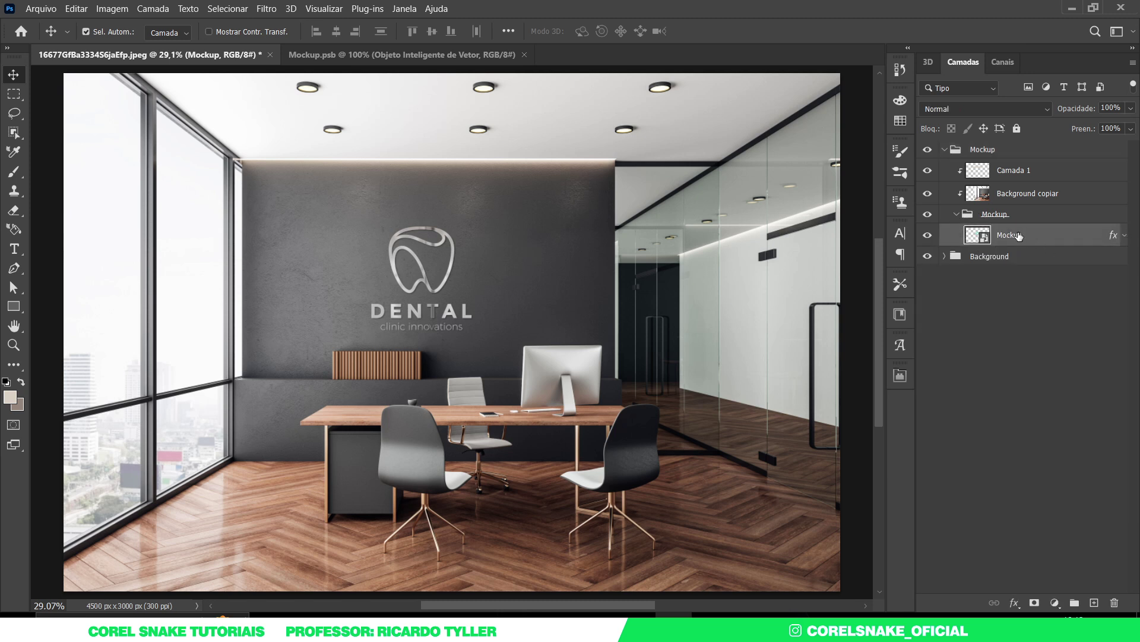
pyautogui.hotkey('ctrl', 'j')
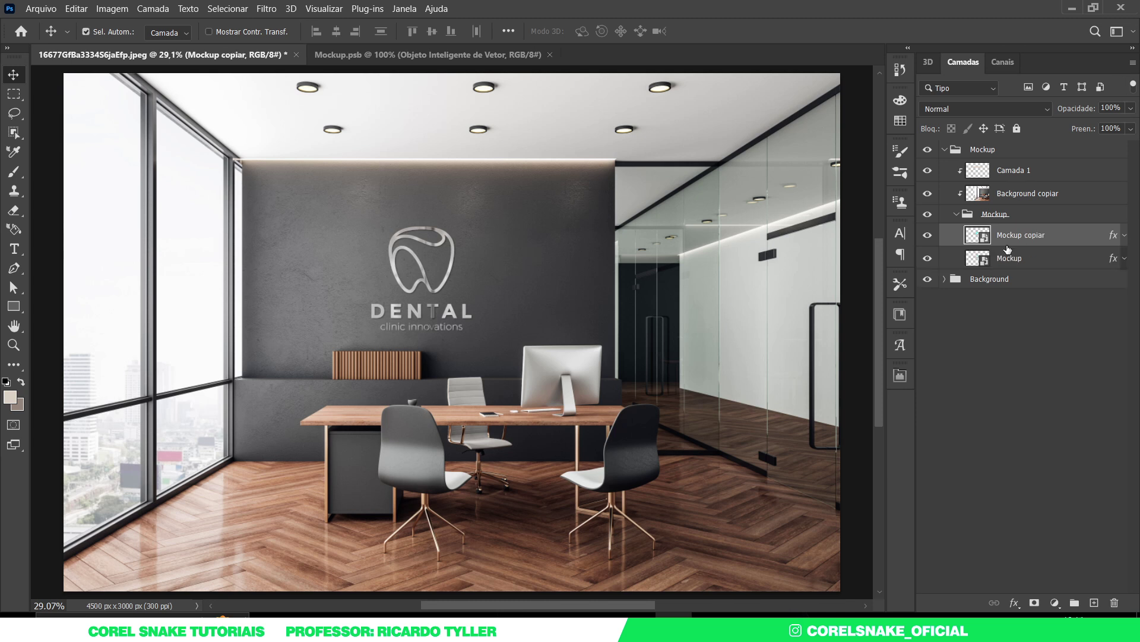
pyautogui.click(927, 236)
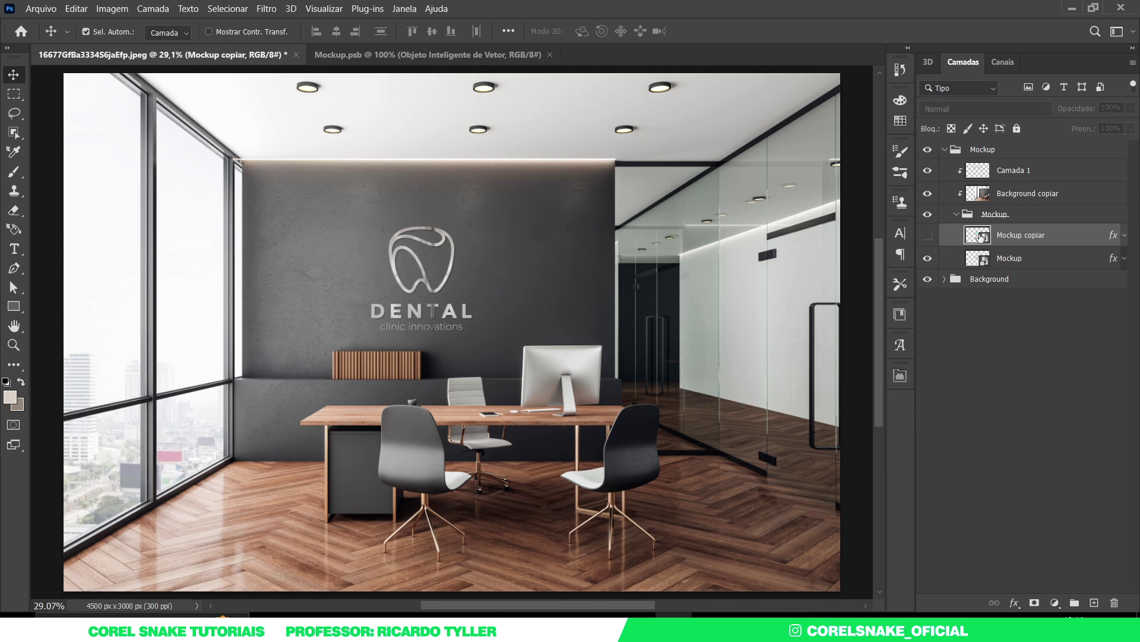
pyautogui.moveTo(980, 236); pyautogui.dragTo(981, 150)
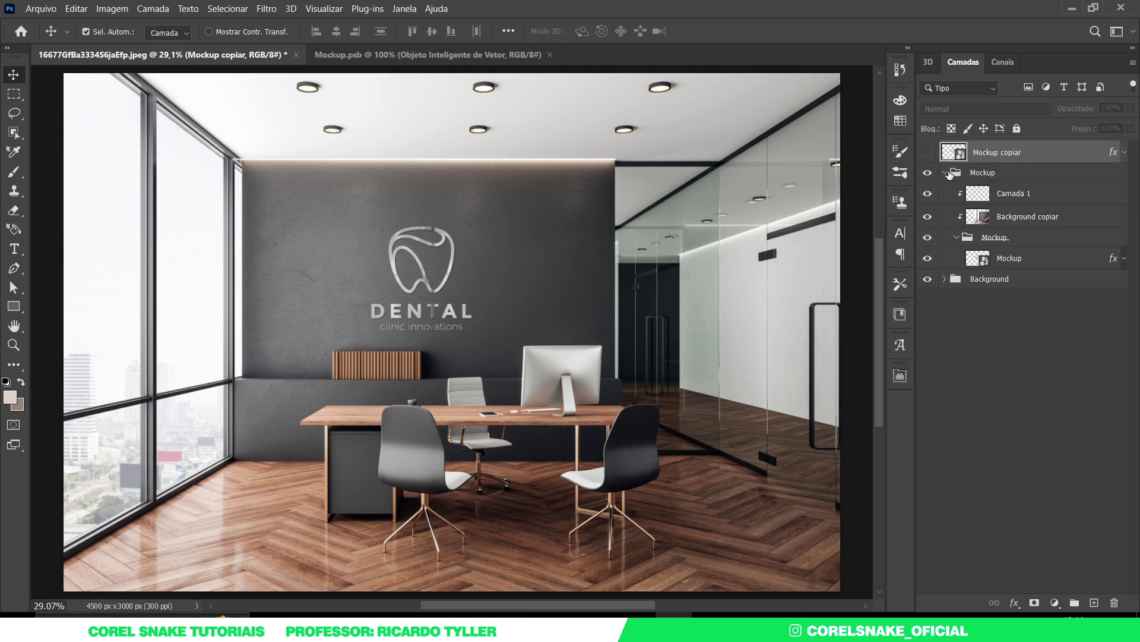
pyautogui.rightClick(928, 152)
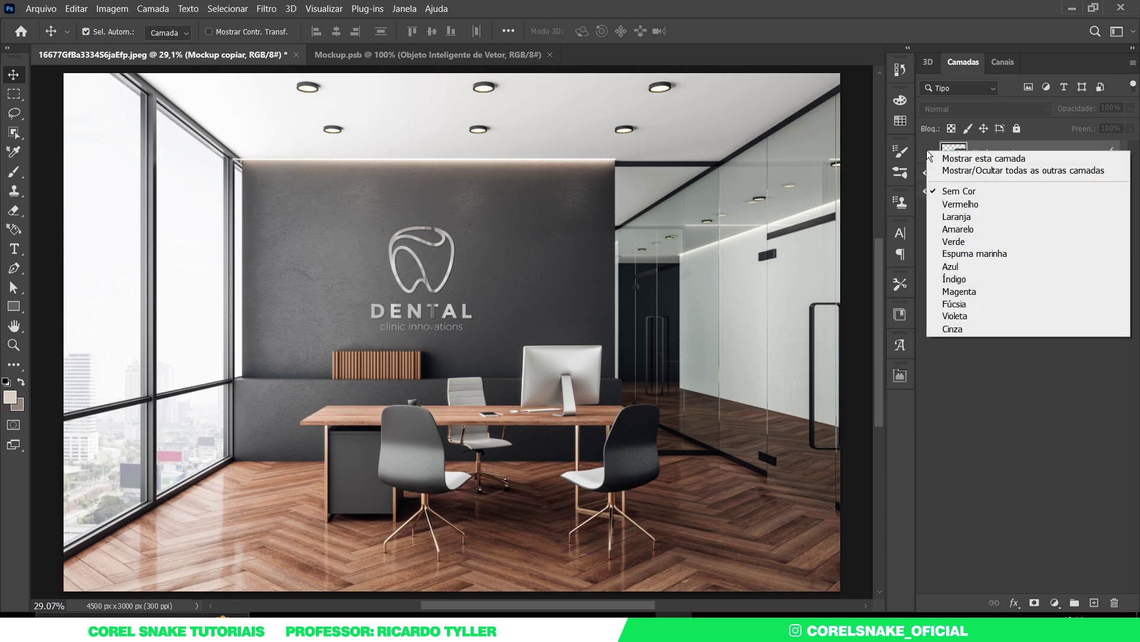
# - Label the hidden copy red and rename it 'Coloque seu logo aqui'
pyautogui.click(960, 204)
pyautogui.doubleClick(988, 152)
pyautogui.write('Coloque seu logo aqui')
pyautogui.press('Return')
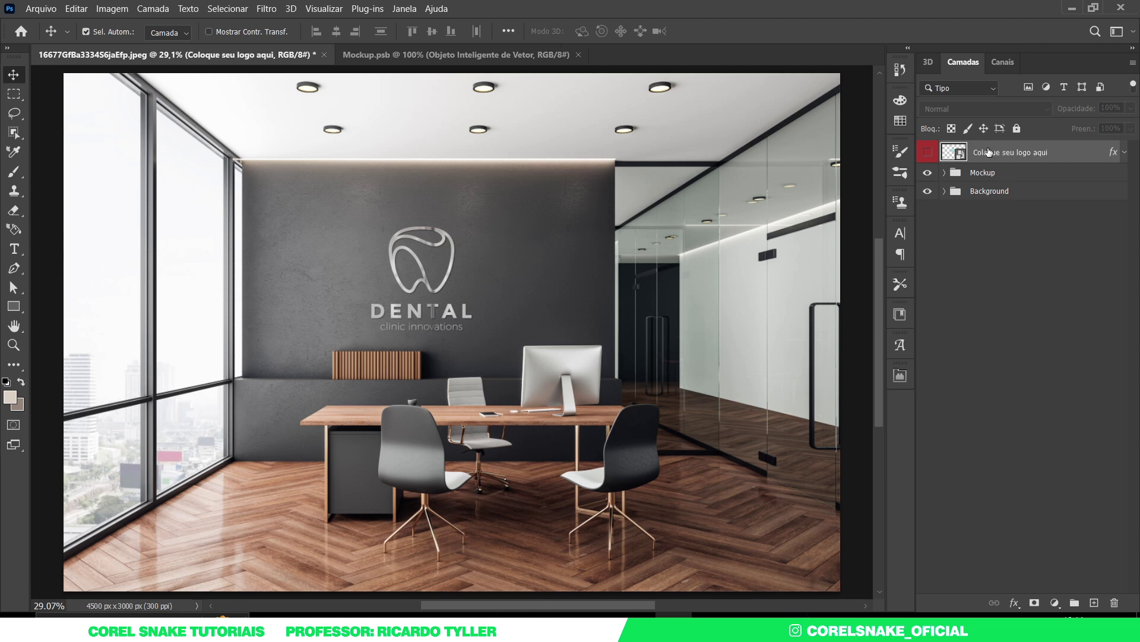
# - Open the placeholder's smart object contents and select the CREATIVE logo artwork in Illustrator
pyautogui.doubleClick(957, 155)
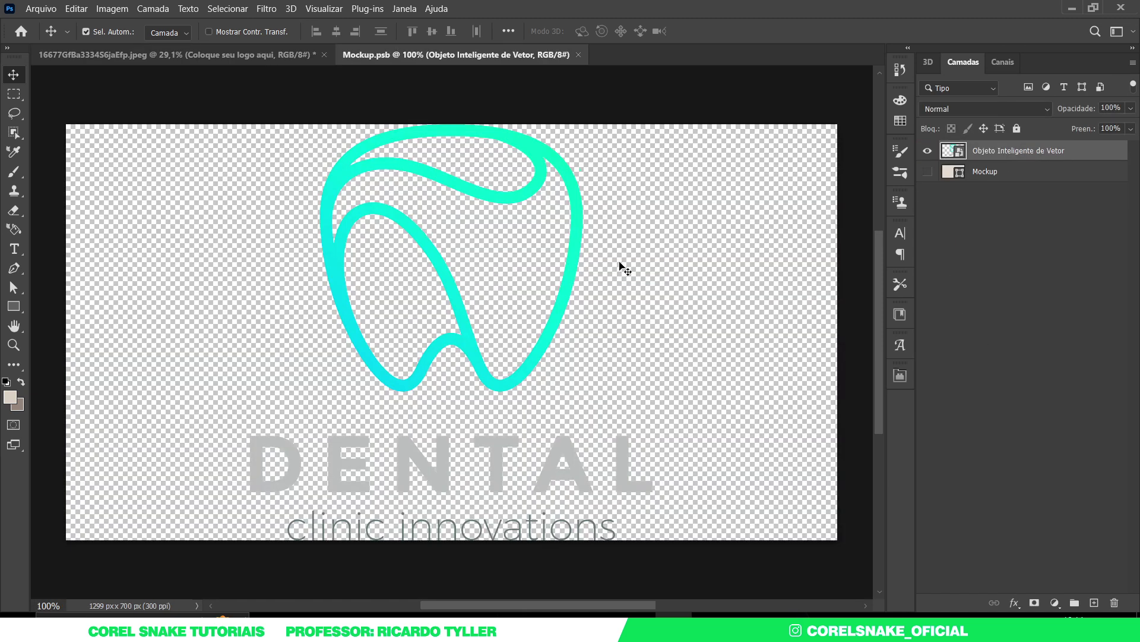
pyautogui.click(489, 614)
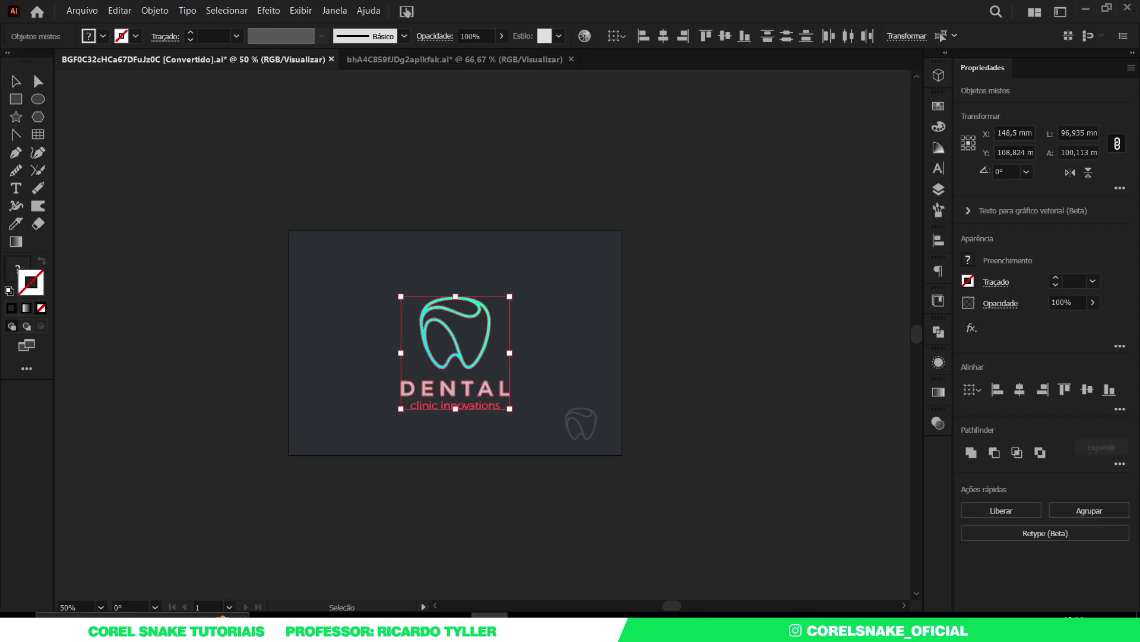
pyautogui.click(394, 60)
pyautogui.moveTo(261, 149); pyautogui.dragTo(585, 402)
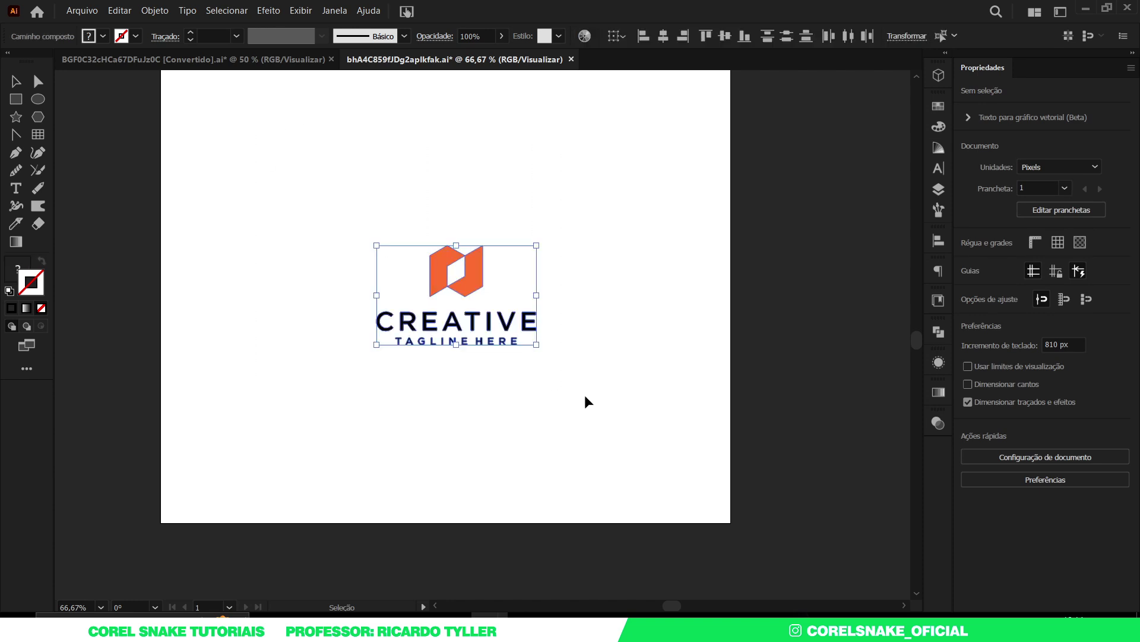
pyautogui.click(674, 615)
# - Paste the CREATIVE logo as a smart object into Mockup.psb, hide the dental logo and save
pyautogui.hotkey('ctrl', 'v')
pyautogui.click(830, 161)
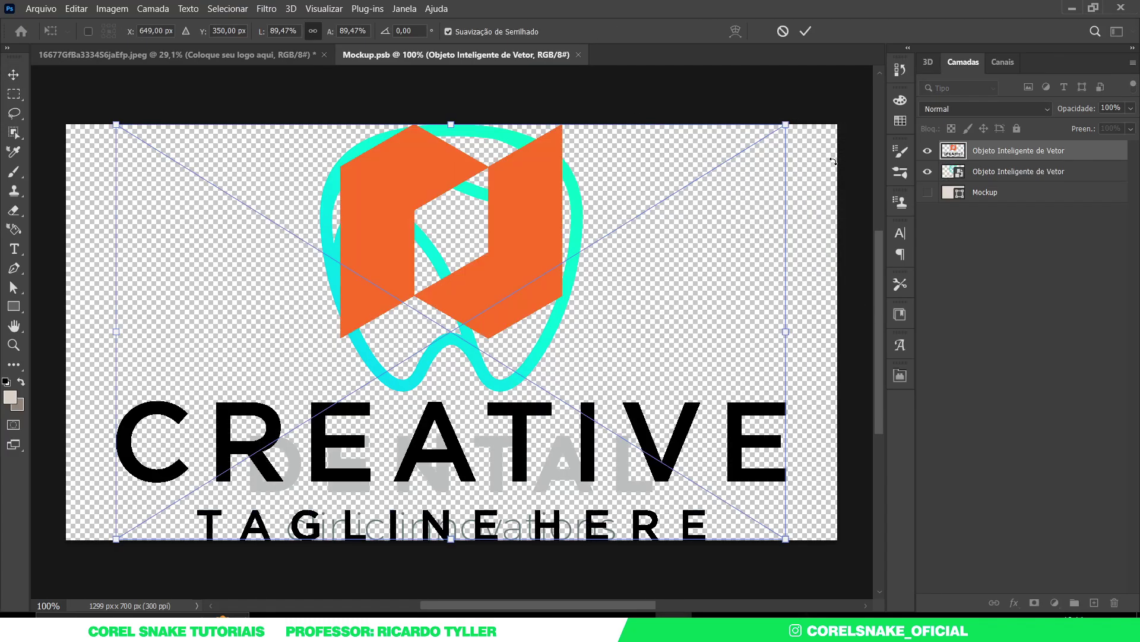
pyautogui.press('Return')
pyautogui.click(928, 171)
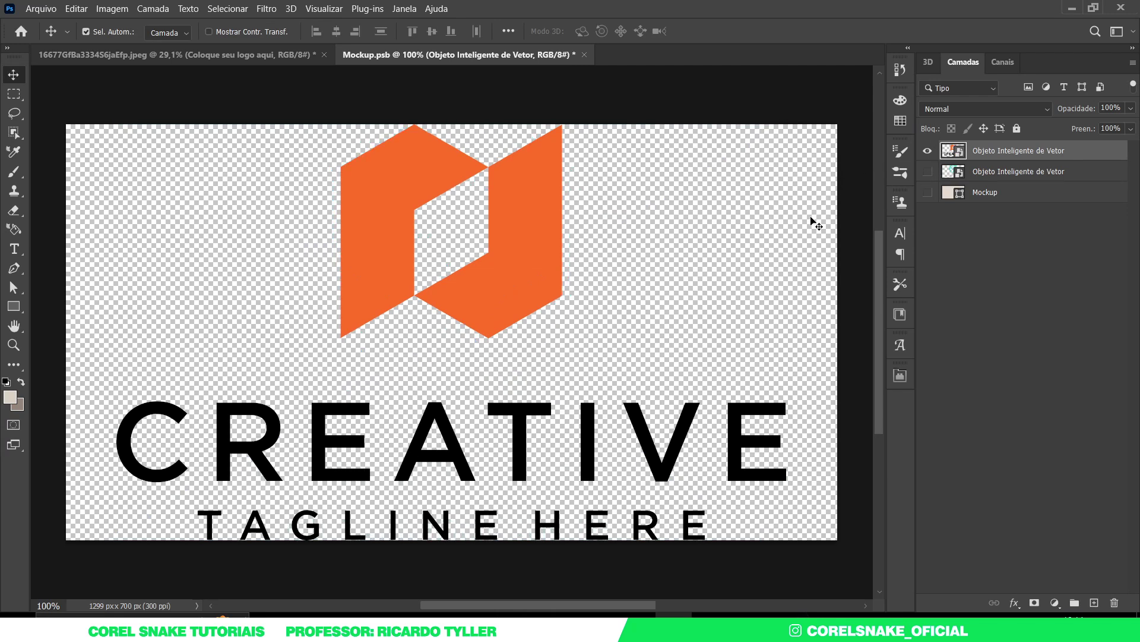
pyautogui.hotkey('ctrl', 's')
pyautogui.click(241, 55)
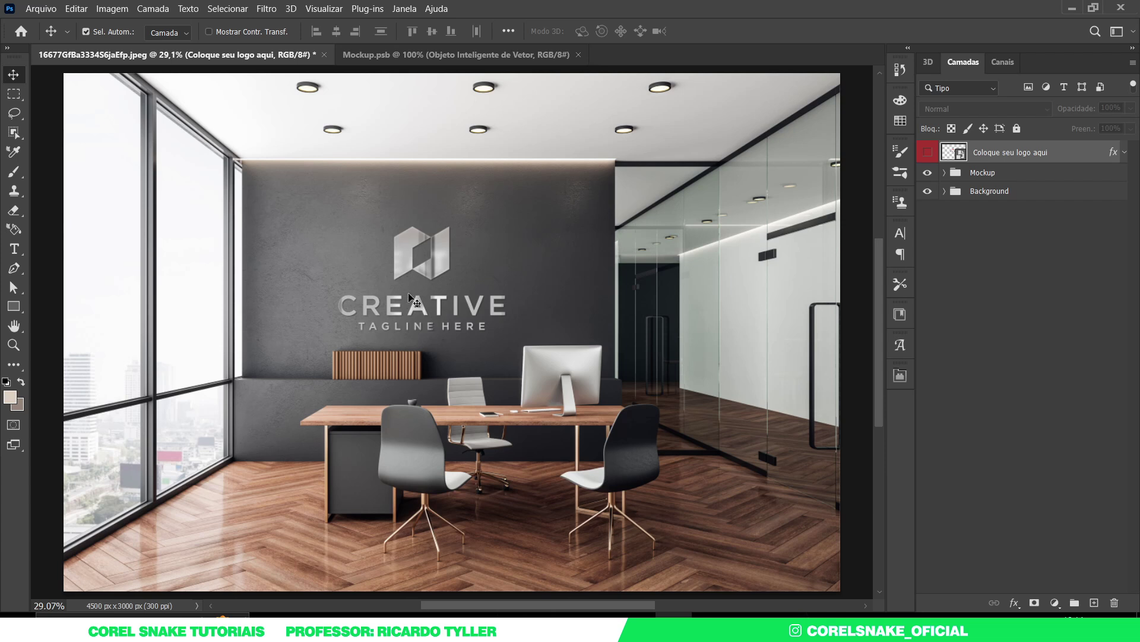
# - Scale the nested Mockup group's CREATIVE logo to about 91% and recentre it on the wall
pyautogui.scroll(3, 430, 279)
pyautogui.scroll(3, 428, 255)
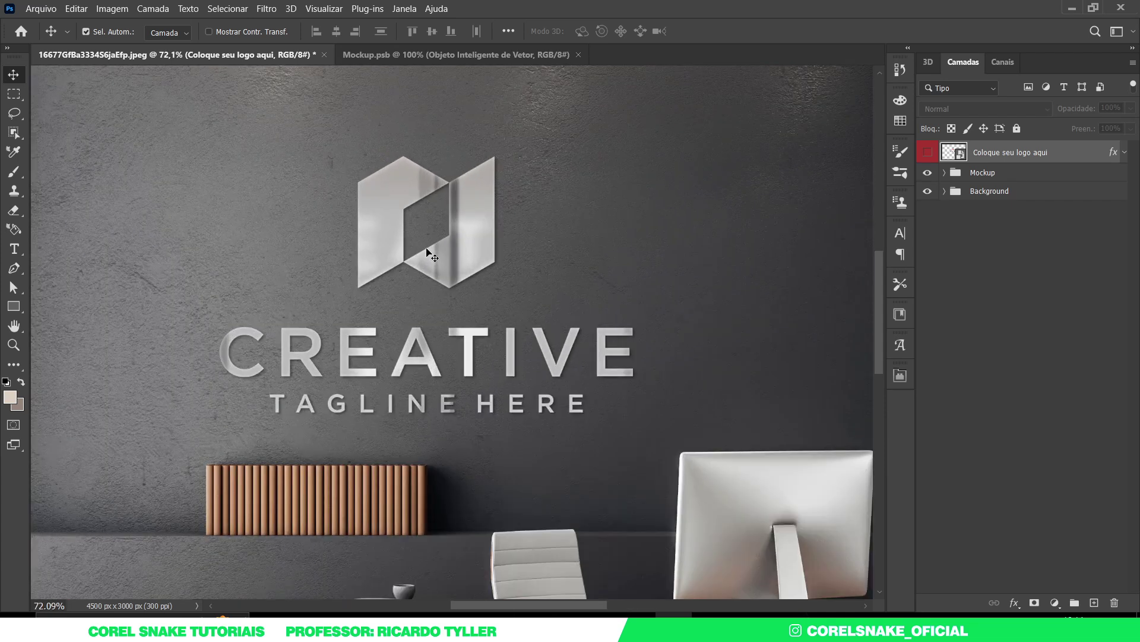
pyautogui.scroll(-5, 427, 252)
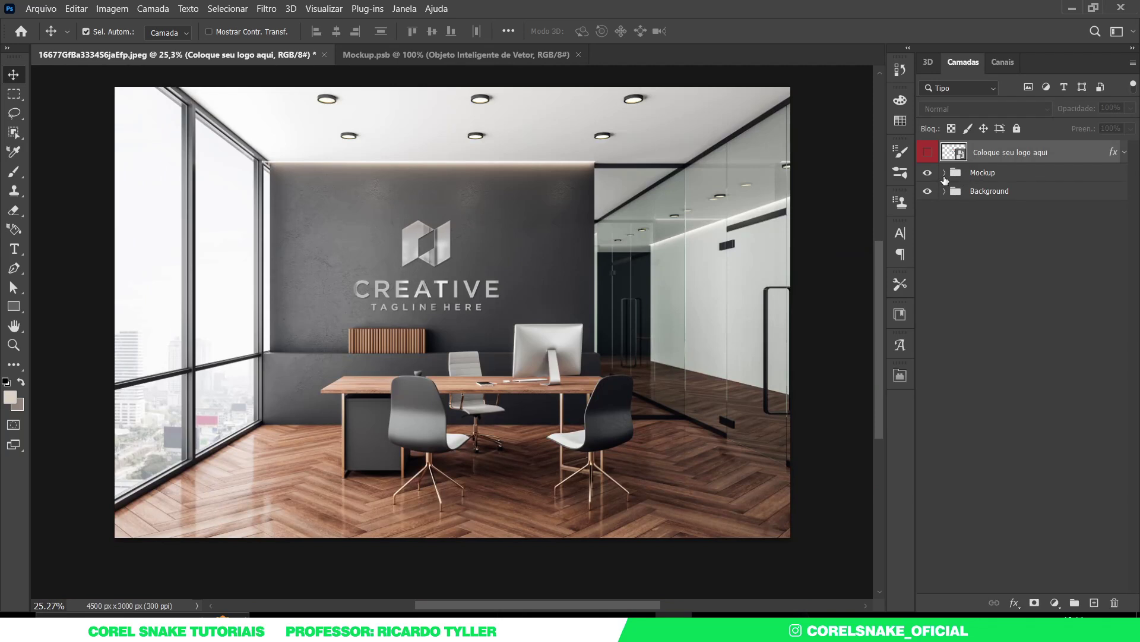
pyautogui.click(945, 173)
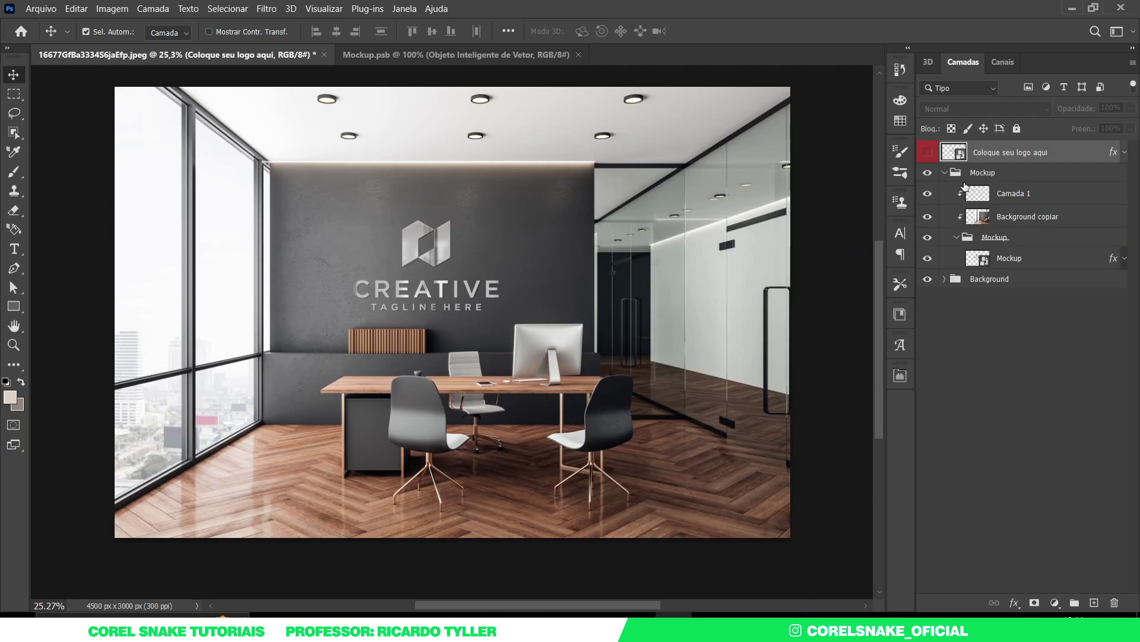
pyautogui.click(1004, 239)
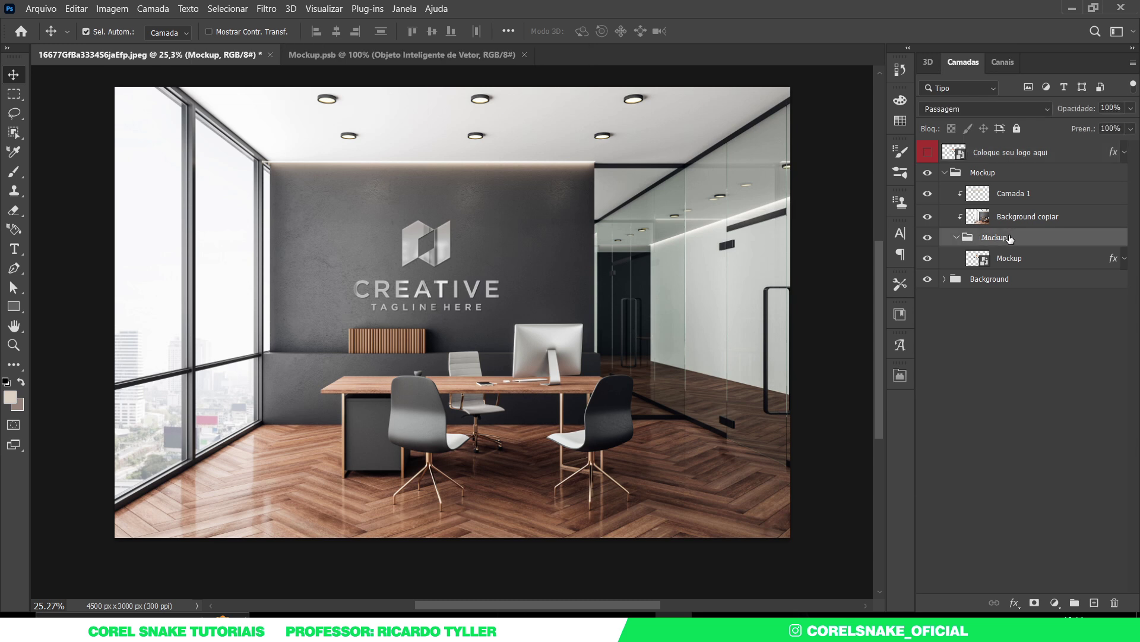
pyautogui.hotkey('ctrl', 't')
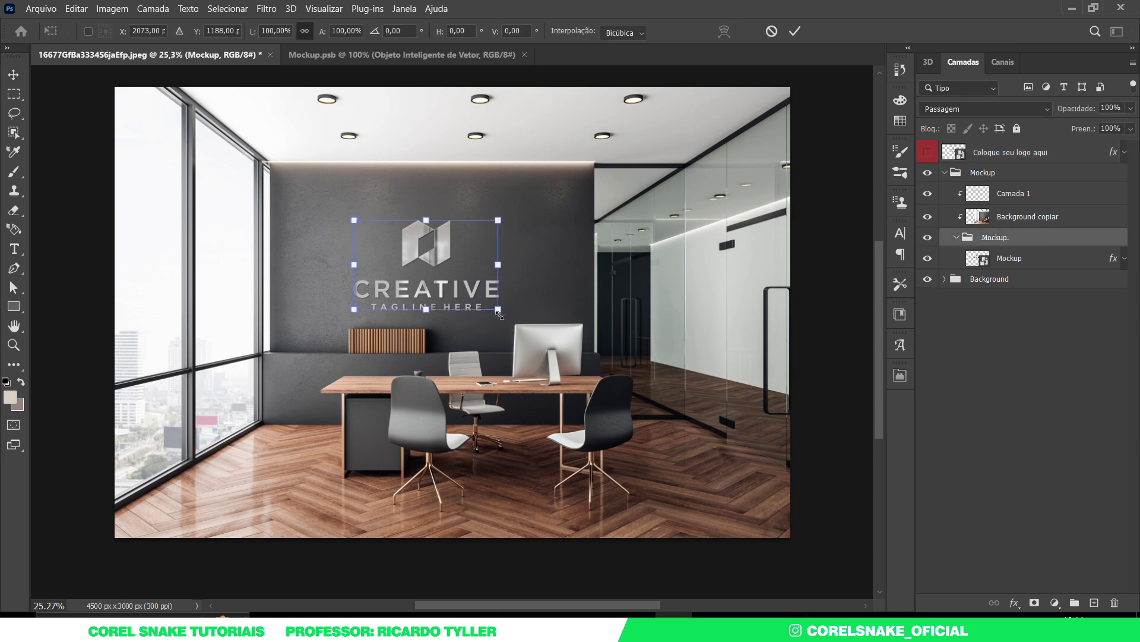
pyautogui.moveTo(498, 308); pyautogui.dragTo(491, 306)
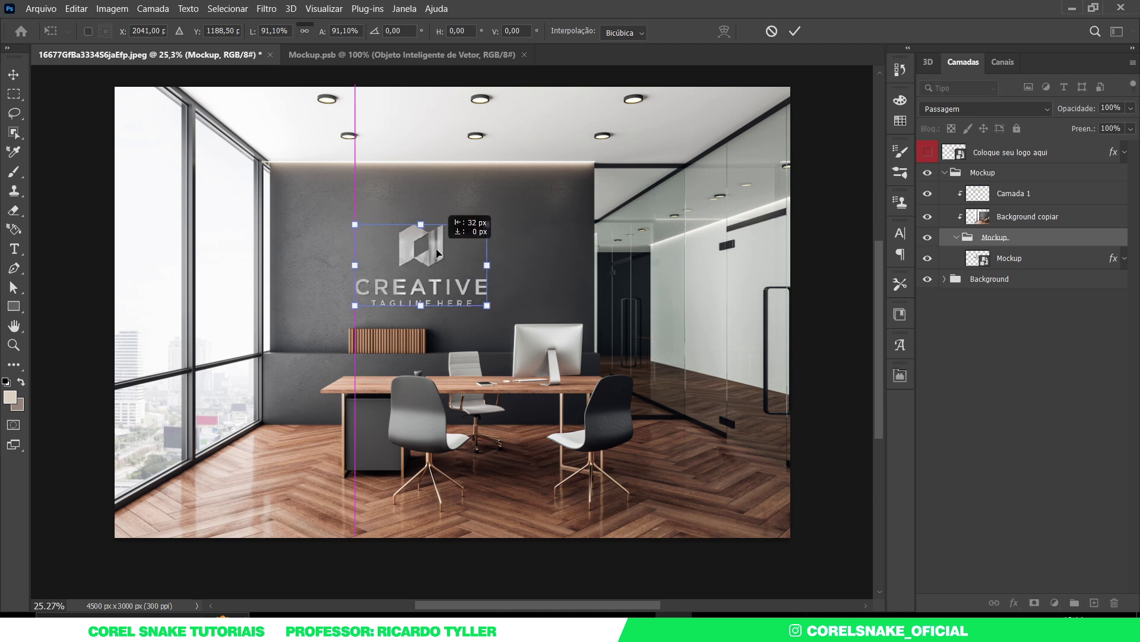
pyautogui.moveTo(437, 265); pyautogui.dragTo(441, 255)
pyautogui.press('Return')
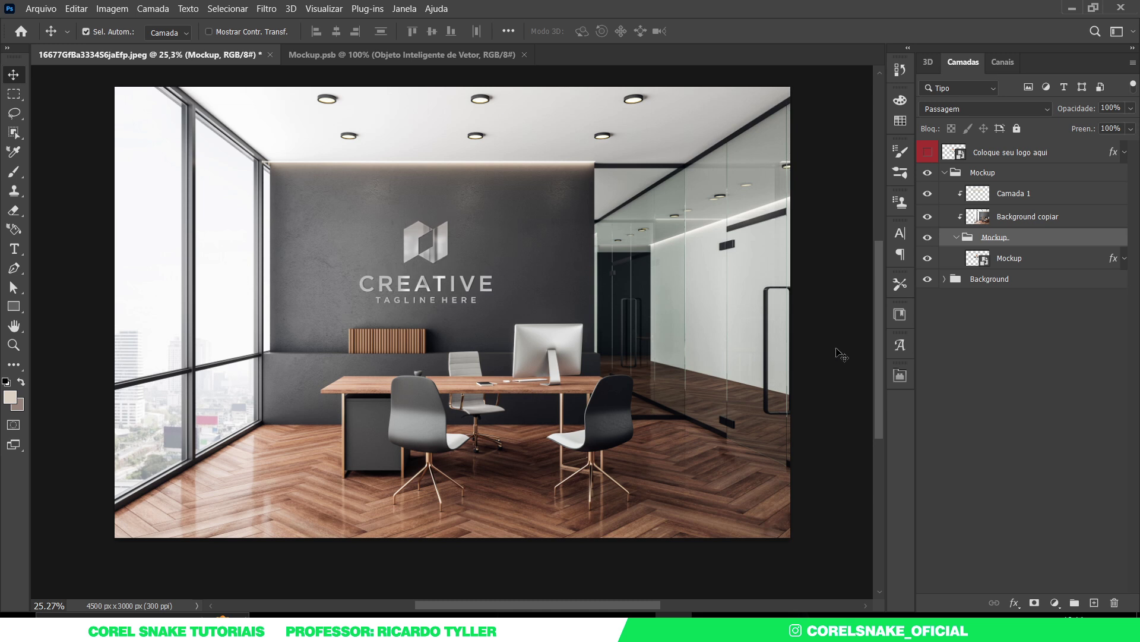
pyautogui.click(1001, 367)
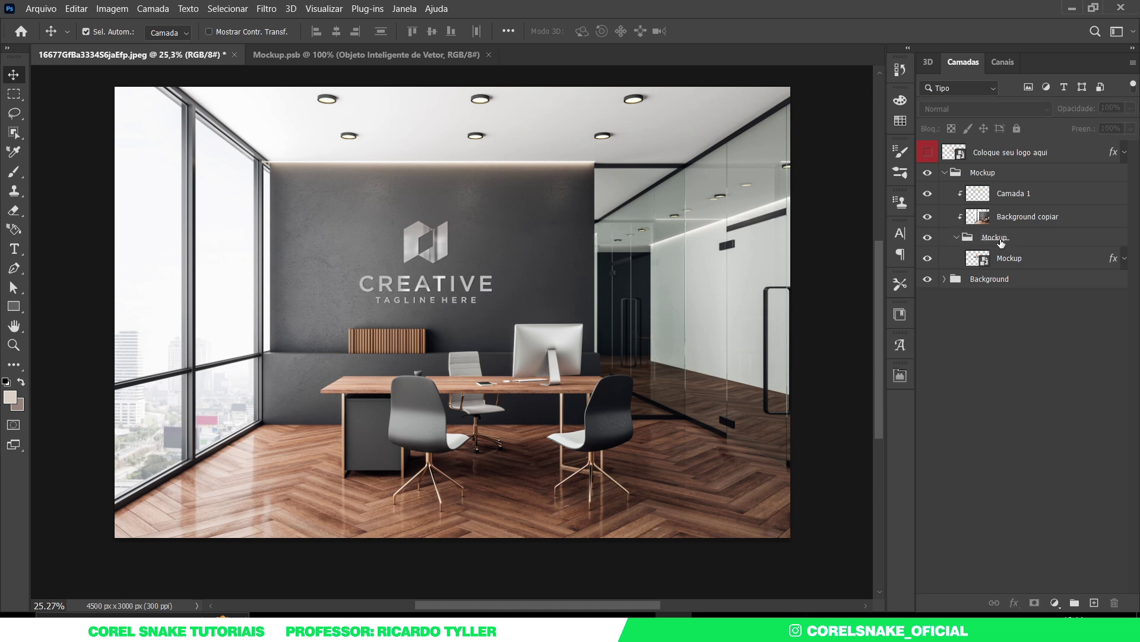
# - Open the Mockup layer's Layer Style and toggle Brilho Interno off and back on to compare
pyautogui.click(1125, 258)
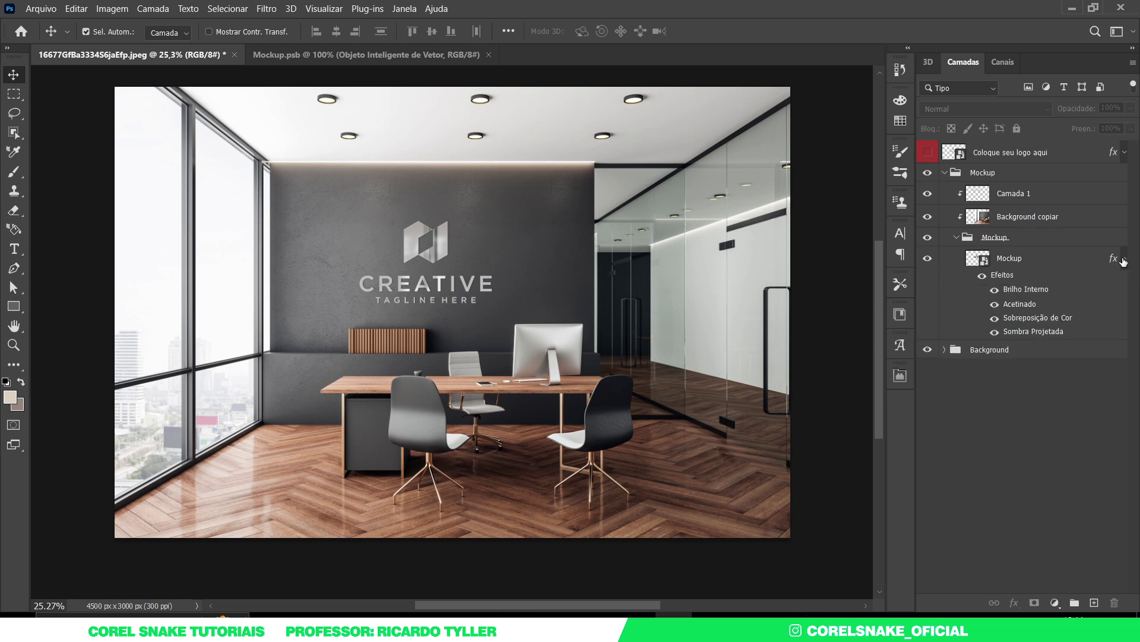
pyautogui.doubleClick(1014, 277)
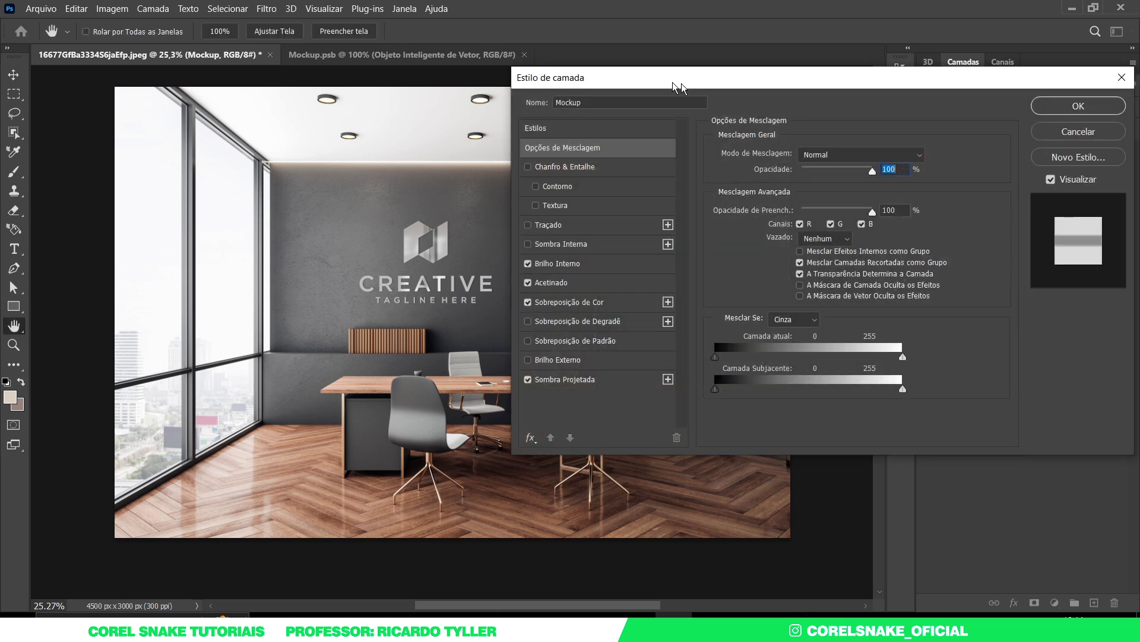
pyautogui.moveTo(682, 83); pyautogui.dragTo(813, 81)
pyautogui.click(660, 263)
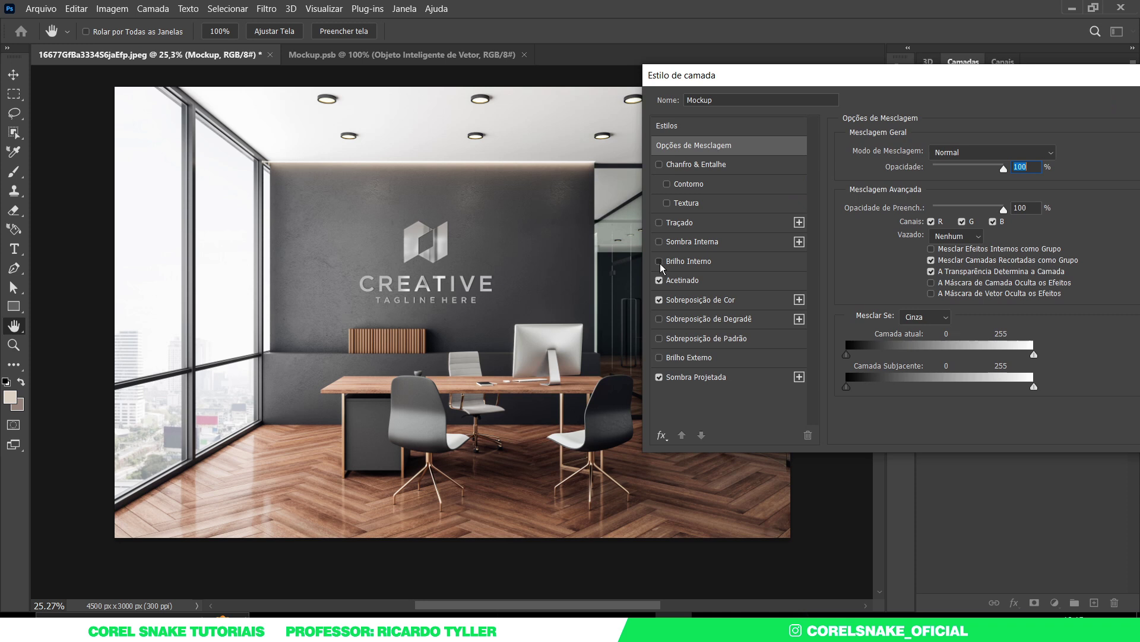
pyautogui.click(660, 262)
pyautogui.click(659, 280)
# - Lower the Acetinado effect's opacity to 19% and apply the layer style
pyautogui.click(698, 281)
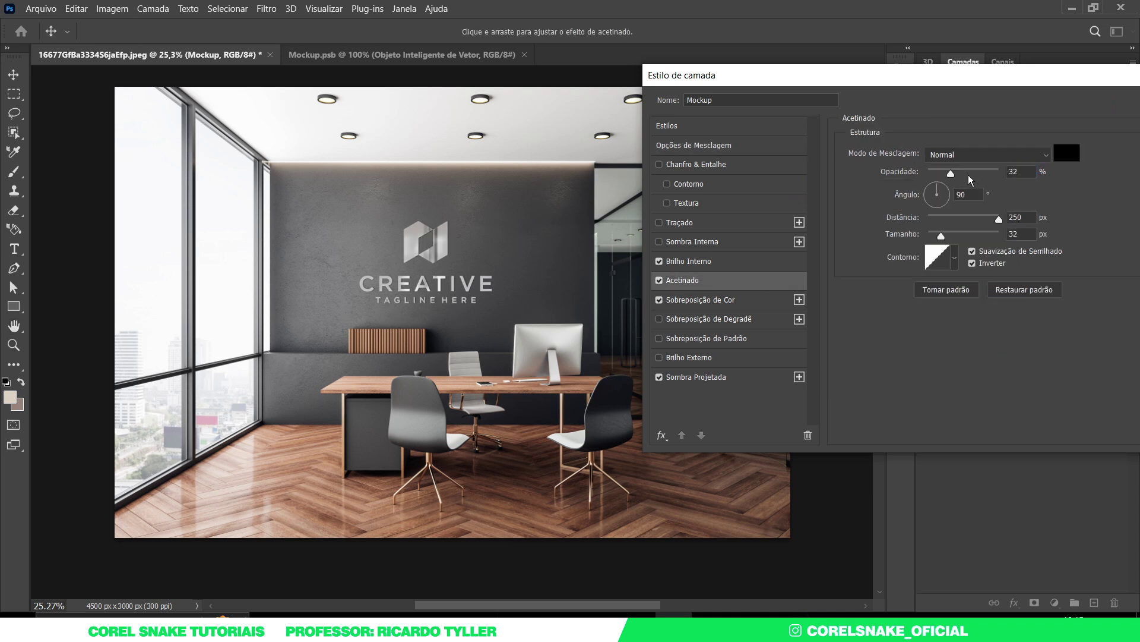
pyautogui.moveTo(951, 174); pyautogui.dragTo(941, 175)
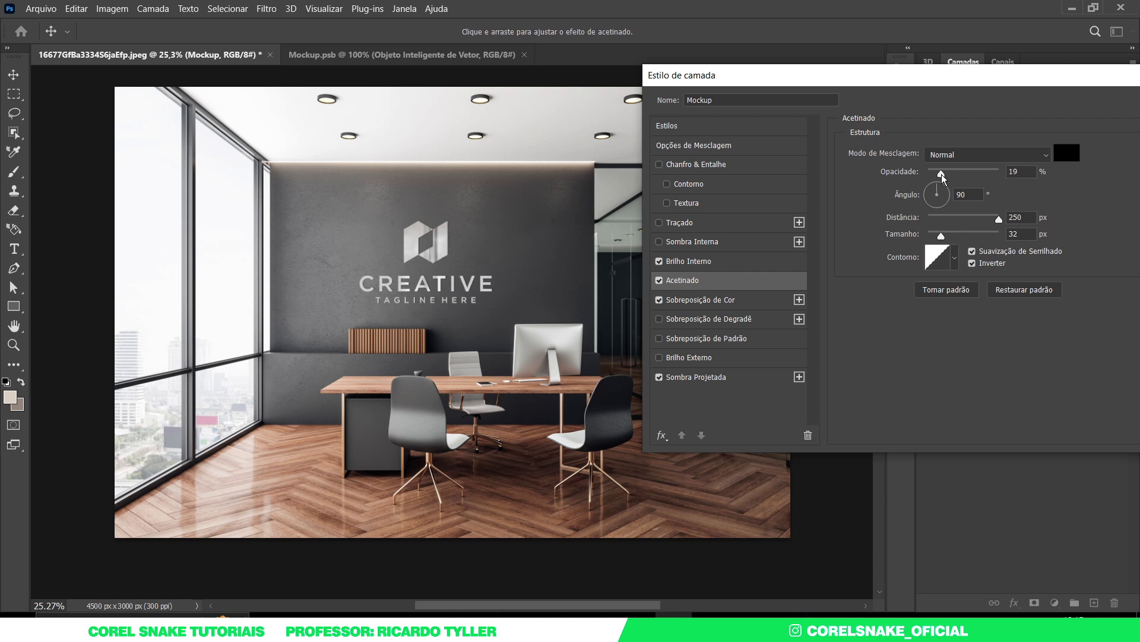
pyautogui.moveTo(1065, 80); pyautogui.dragTo(972, 81)
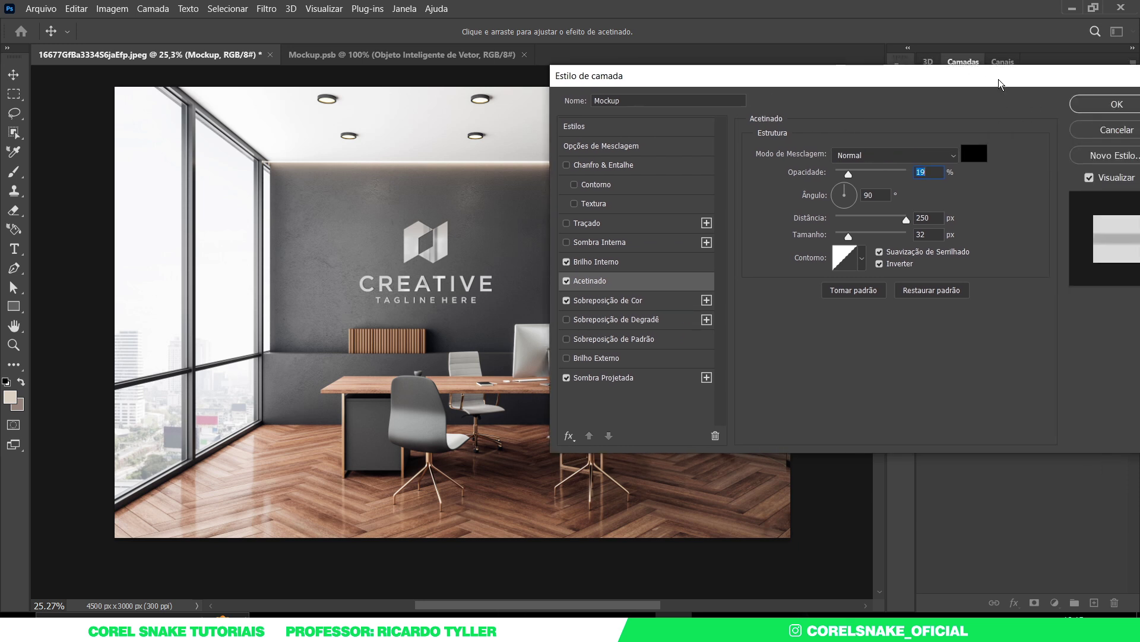
pyautogui.click(1100, 108)
pyautogui.scroll(5, 442, 244)
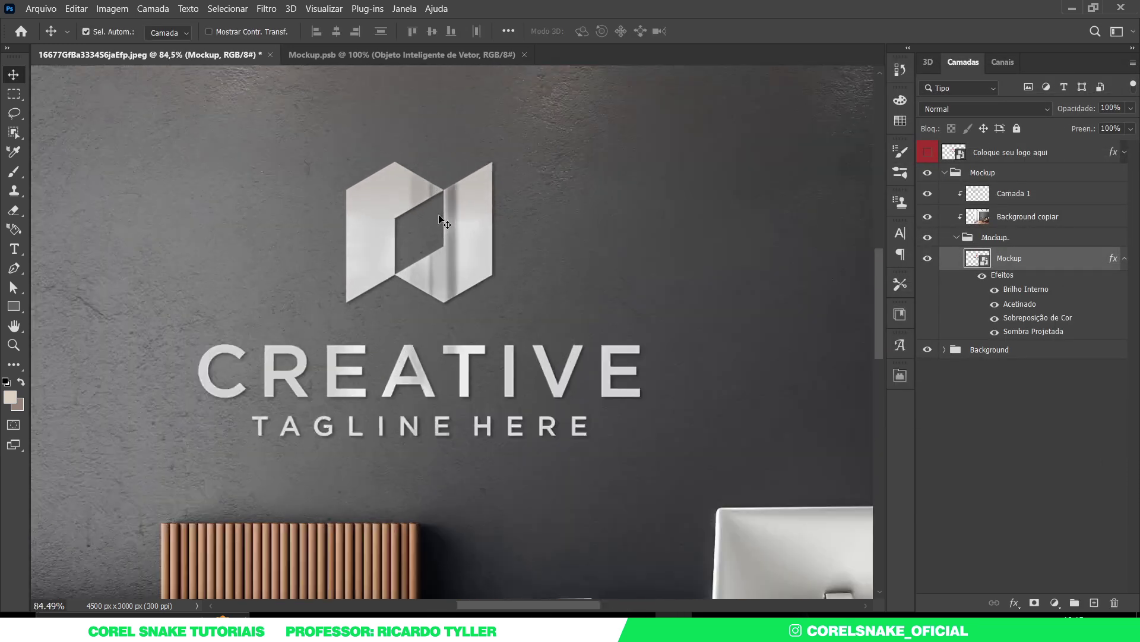
# - Collapse the Mockup group, leaving only the logo placeholder, Mockup and Background, then deselect
pyautogui.scroll(-1, 443, 243)
pyautogui.scroll(-2, 443, 243)
pyautogui.scroll(-1, 441, 255)
pyautogui.scroll(-1, 439, 270)
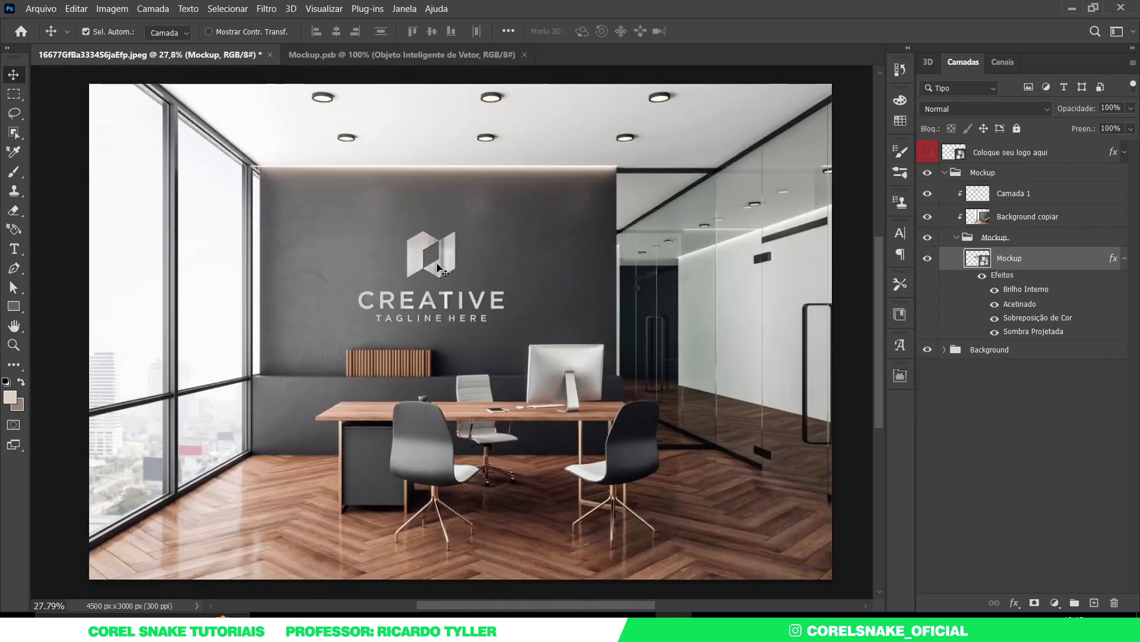
pyautogui.scroll(1, 442, 270)
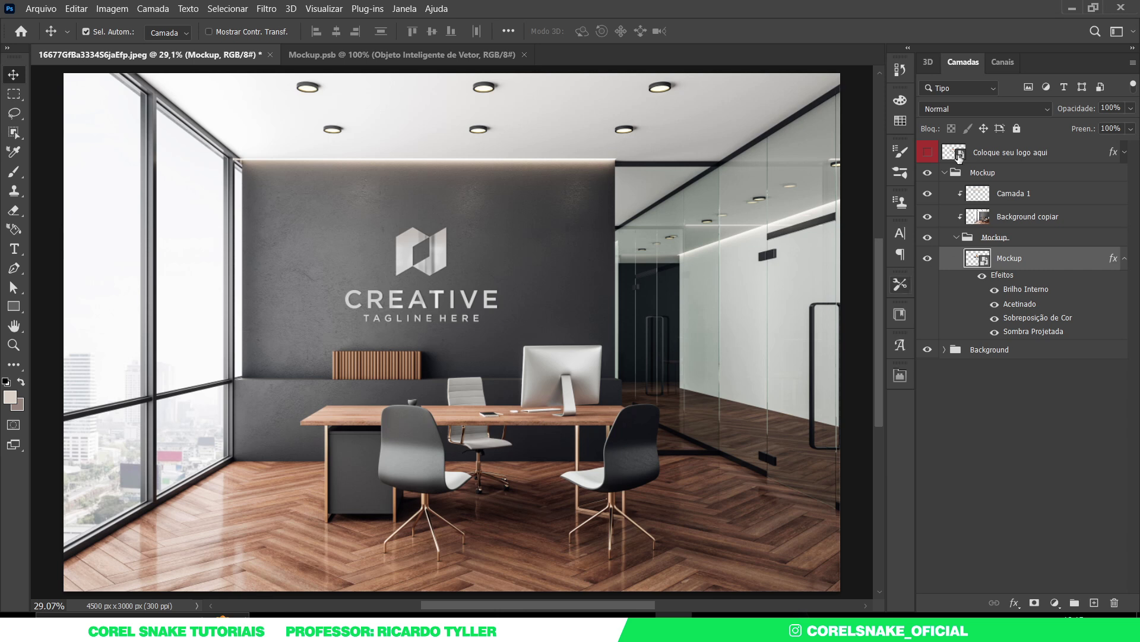
pyautogui.click(944, 173)
pyautogui.click(957, 241)
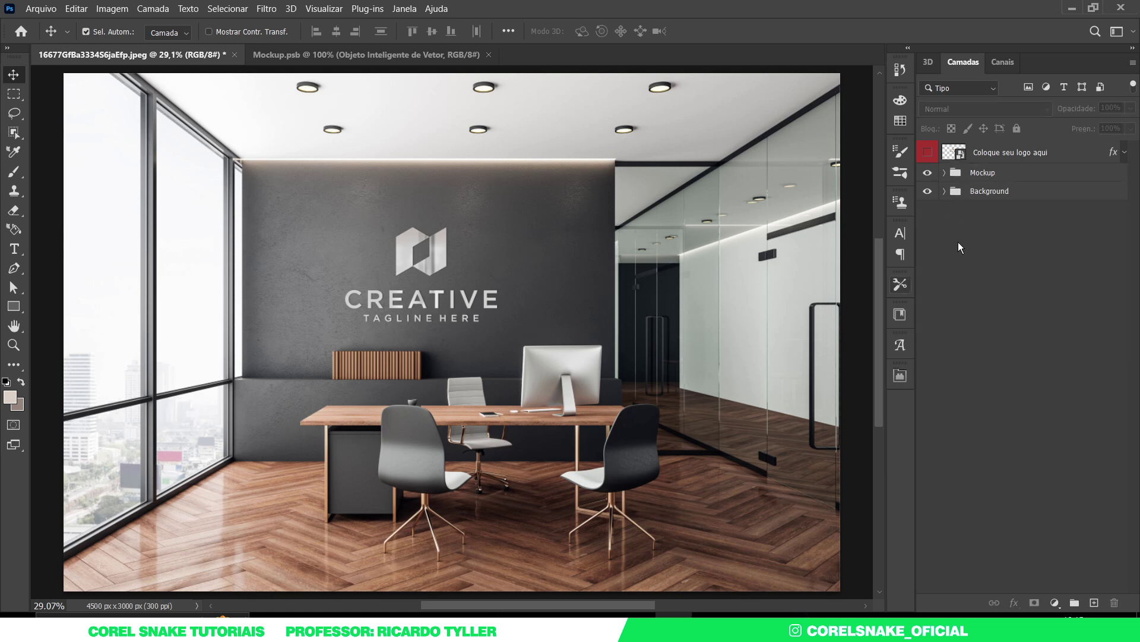